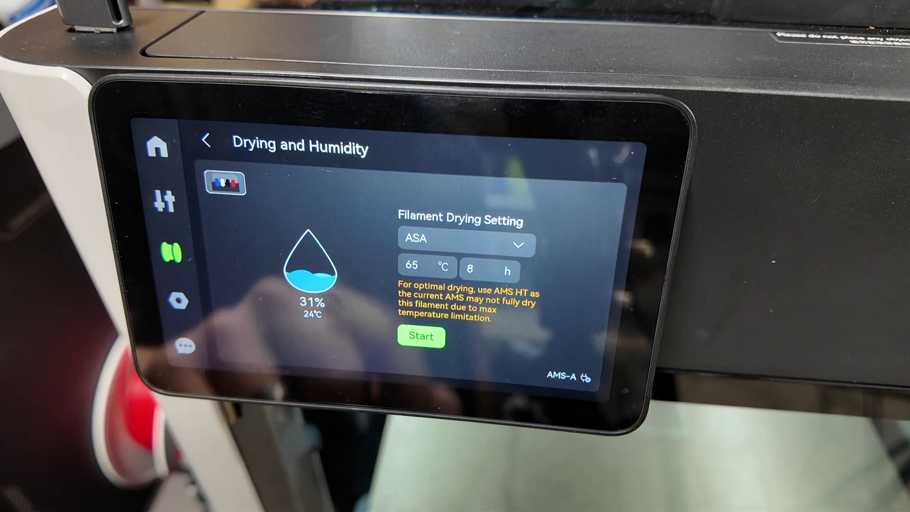
# - Start drying the filament in AMS-A with the ASA setting at 65 °C for 8 hours
pyautogui.click(421, 336)
pyautogui.click(503, 372)
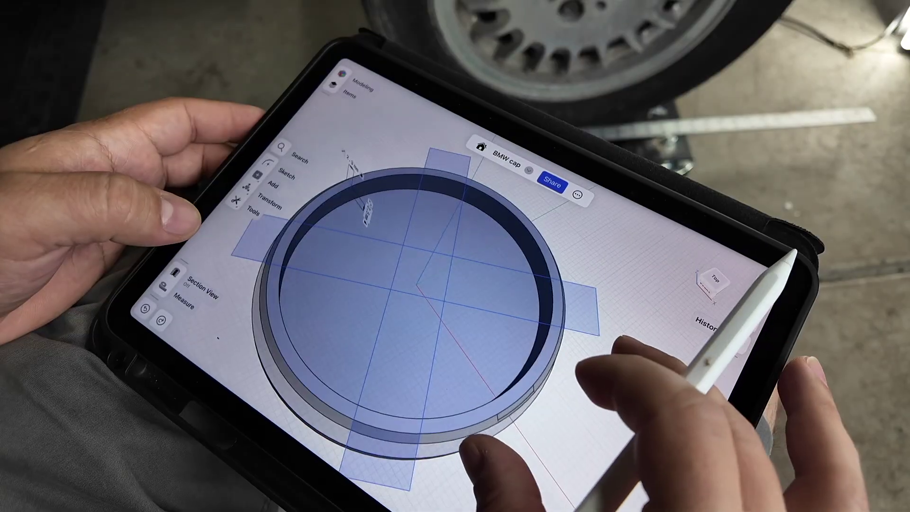
# - Redo the BMW cap's undone sketch steps to restore the crossing strips and their -1 mm offsets
pyautogui.click(162, 321)
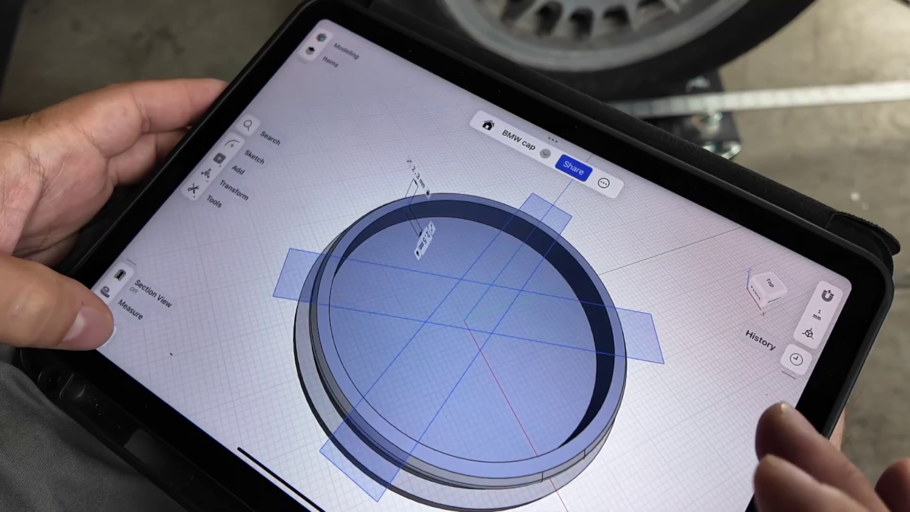
pyautogui.click(104, 335)
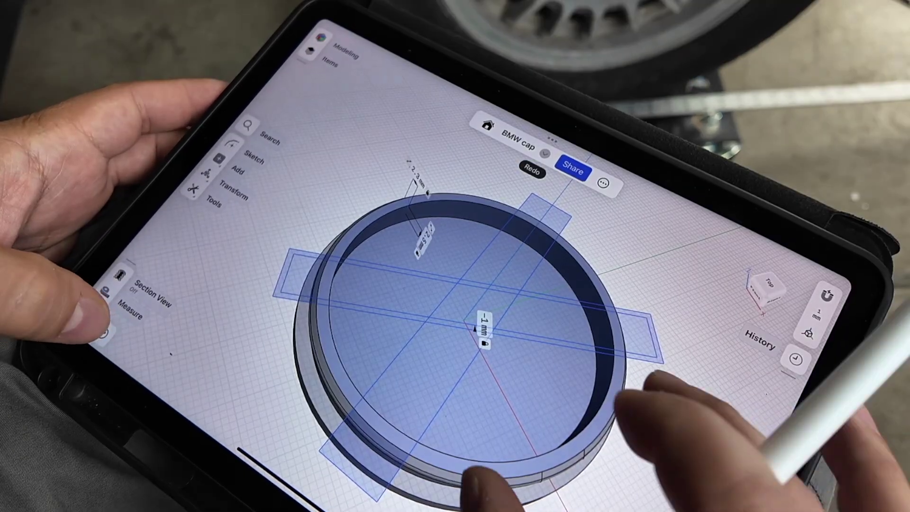
pyautogui.click(103, 336)
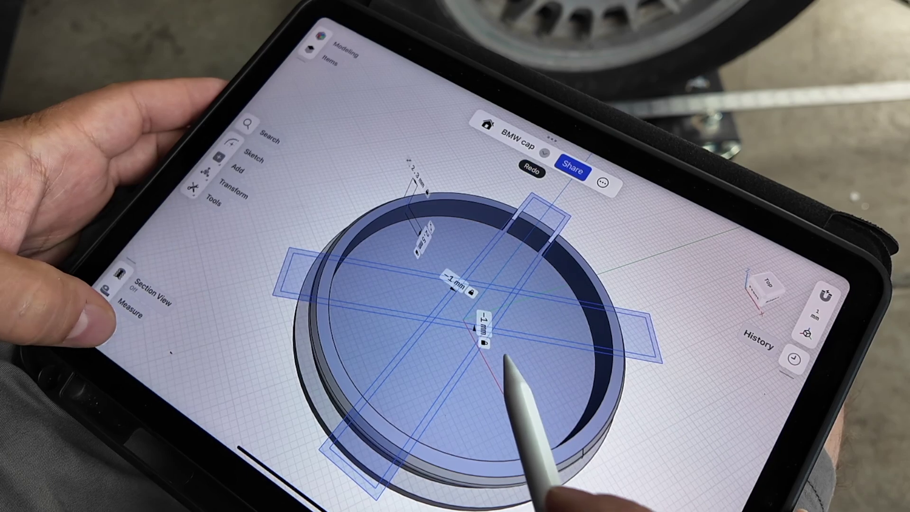
pyautogui.click(103, 335)
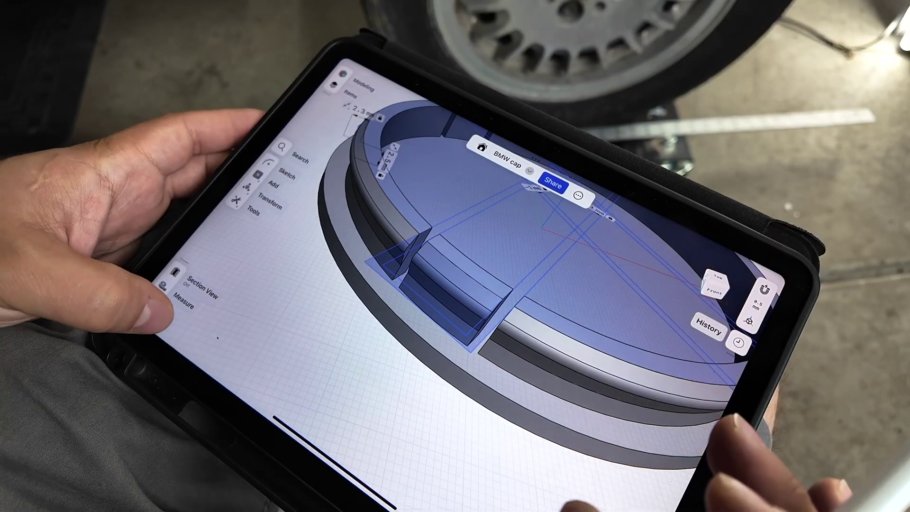
# - Redo the remaining modelling steps of the BMW cap to restore the finished rim with its cut slots
pyautogui.click(162, 322)
pyautogui.click(161, 322)
pyautogui.click(161, 321)
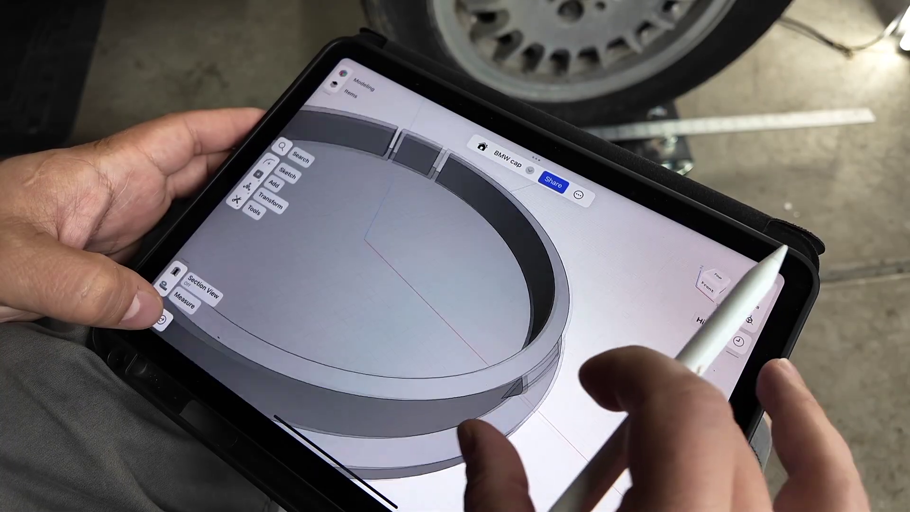
pyautogui.moveTo(780, 249); pyautogui.dragTo(741, 197)
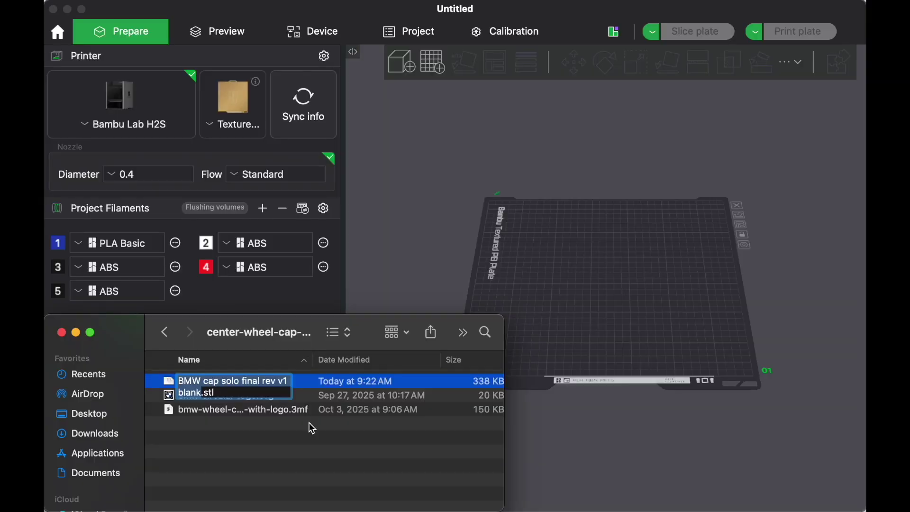
pyautogui.press('Return')
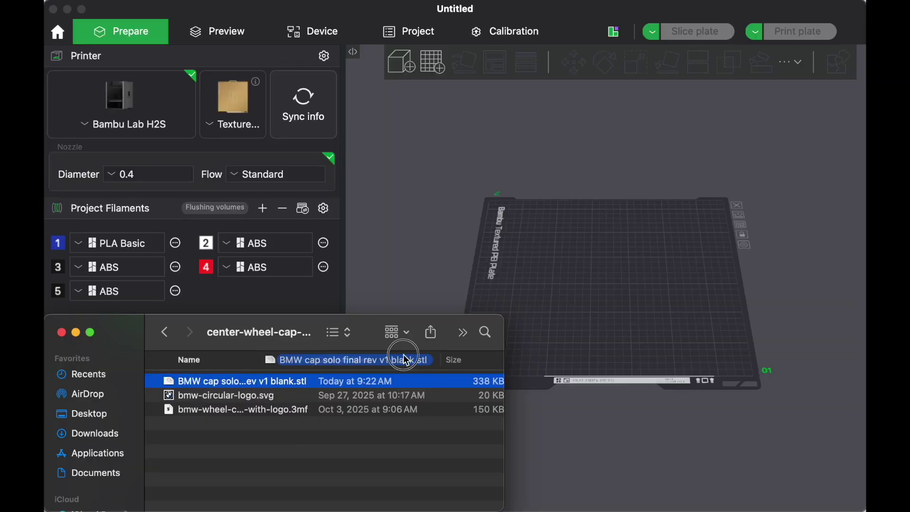
# - Switch to Bambu Studio and import BMW cap solo final rev v1 blank.stl onto the build plate
pyautogui.moveTo(405, 360); pyautogui.dragTo(633, 274)
pyautogui.click(462, 276)
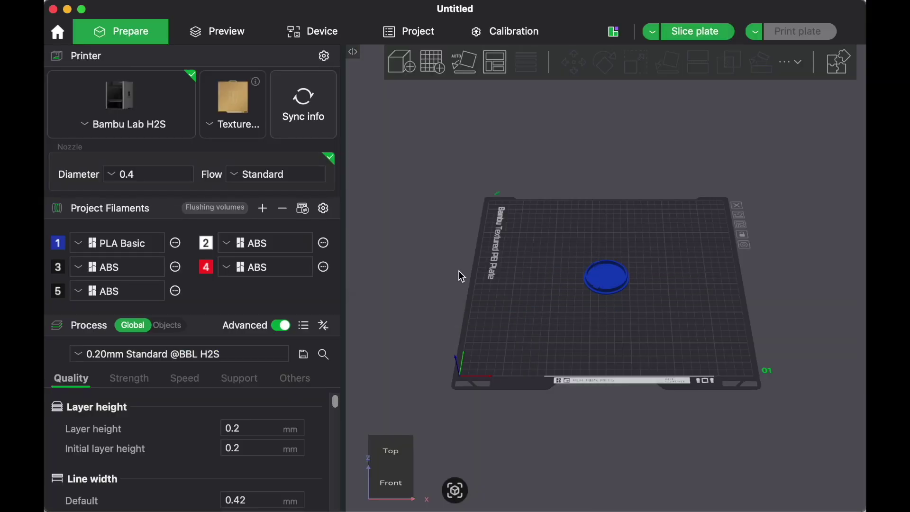
pyautogui.scroll(5, 553, 287)
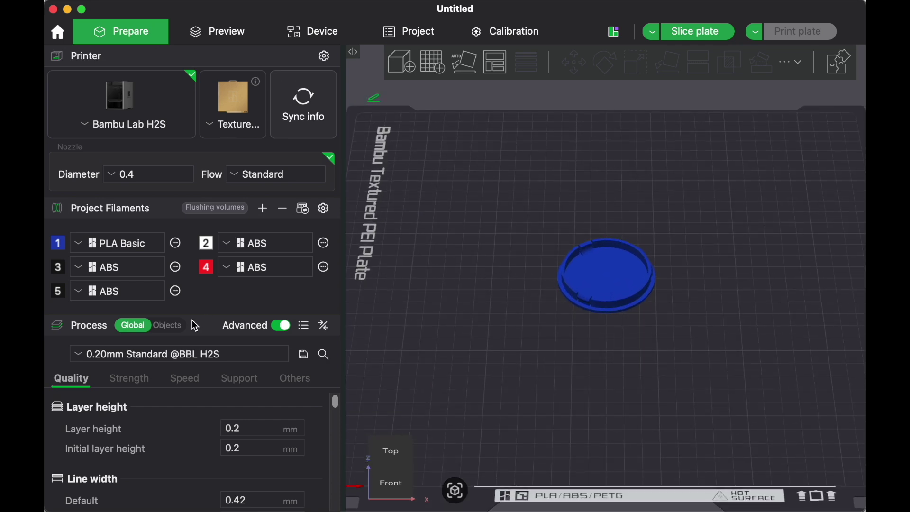
# - Assign red ABS filament 4 to the imported cap in the object list
pyautogui.click(168, 326)
pyautogui.click(283, 408)
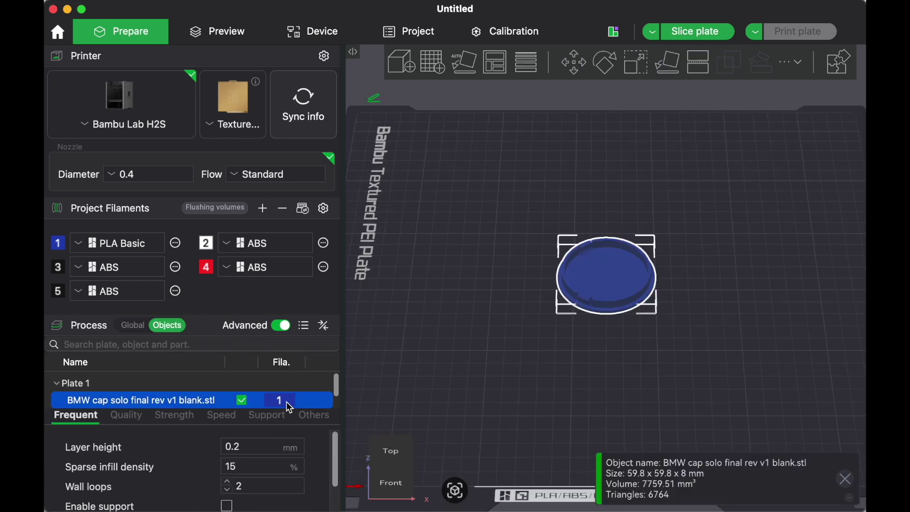
pyautogui.click(286, 407)
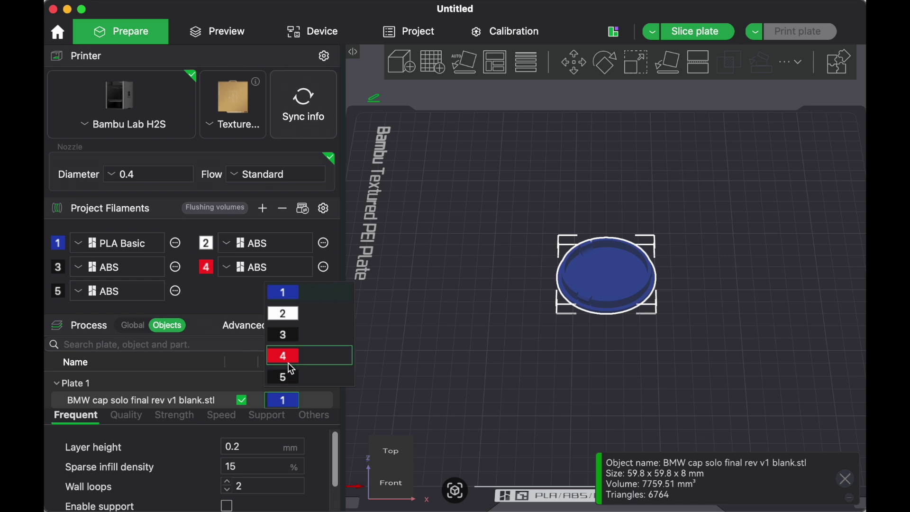
pyautogui.click(289, 363)
pyautogui.click(511, 289)
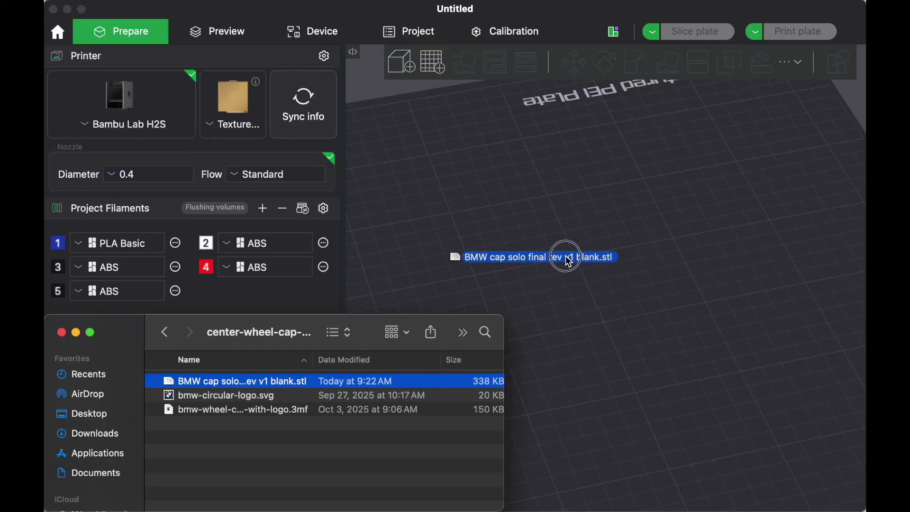
# - Import BMW cap solo final rev v1 blank.stl onto the empty plate and assign black ABS filament 3 to it
pyautogui.moveTo(564, 258); pyautogui.dragTo(596, 248)
pyautogui.click(630, 346)
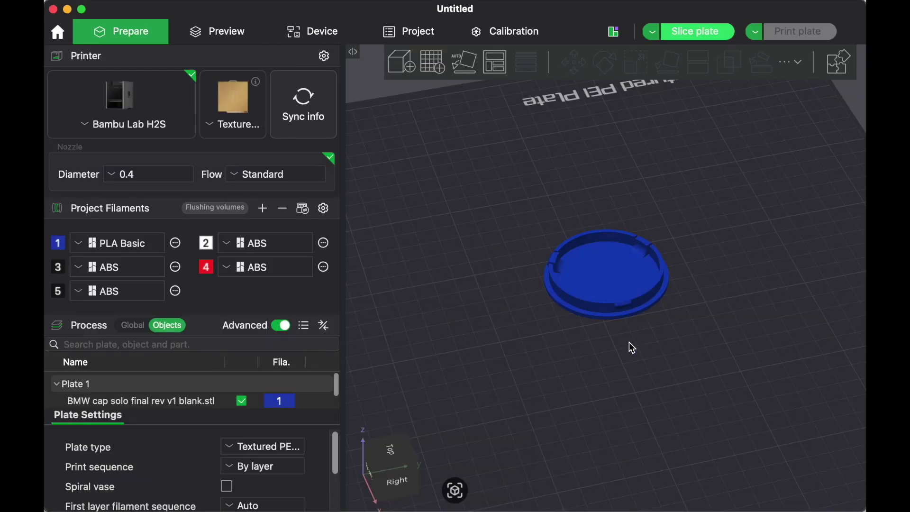
pyautogui.click(280, 400)
pyautogui.click(286, 336)
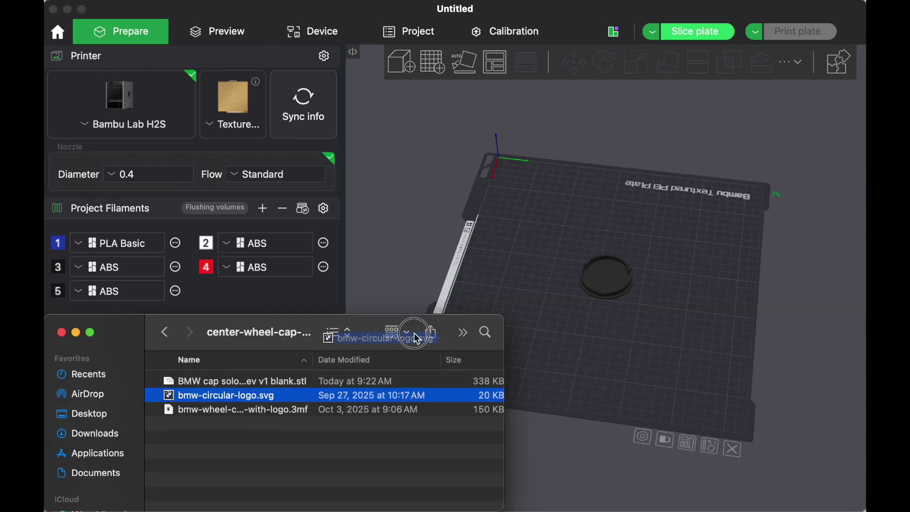
# - Import bmw-circular-logo.svg onto the plate as a separate object beside the cap's object entry
pyautogui.moveTo(406, 329); pyautogui.dragTo(587, 301)
pyautogui.click(665, 301)
pyautogui.click(545, 298)
pyautogui.scroll(-1, 191, 394)
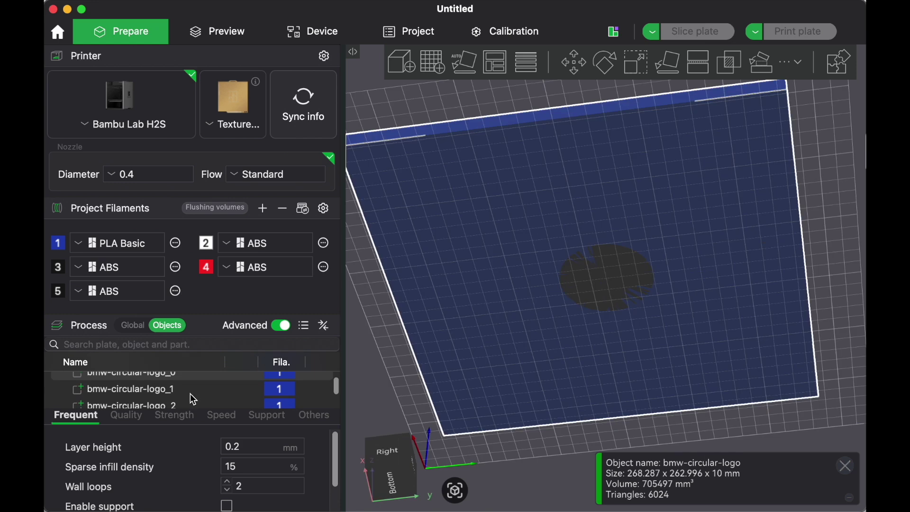
# - Delete the square background part bmw-circular-logo_0 from the logo object
pyautogui.click(142, 390)
pyautogui.scroll(1, 186, 394)
pyautogui.click(183, 399)
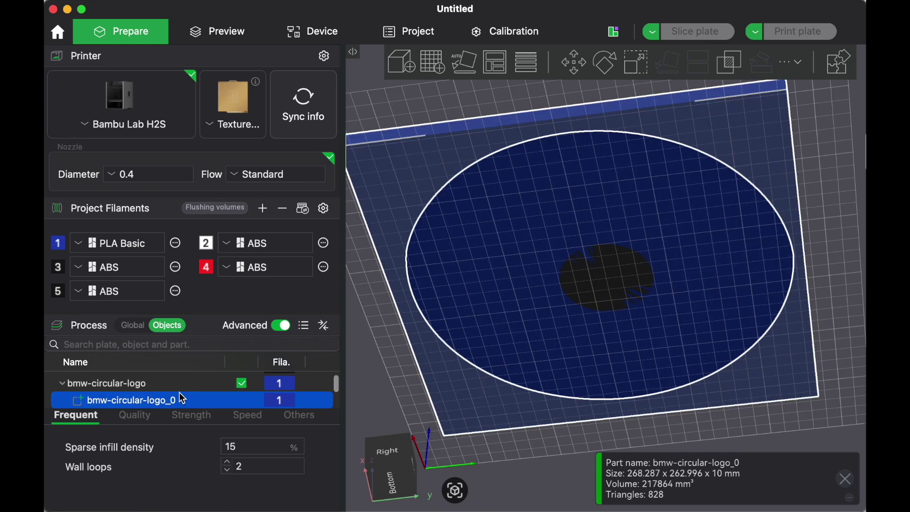
pyautogui.press('Delete')
# - Delete the round background part bmw-circular-logo_2 and one quarter segment of the logo's central disc
pyautogui.scroll(-1, 181, 399)
pyautogui.click(182, 400)
pyautogui.scroll(-1, 184, 405)
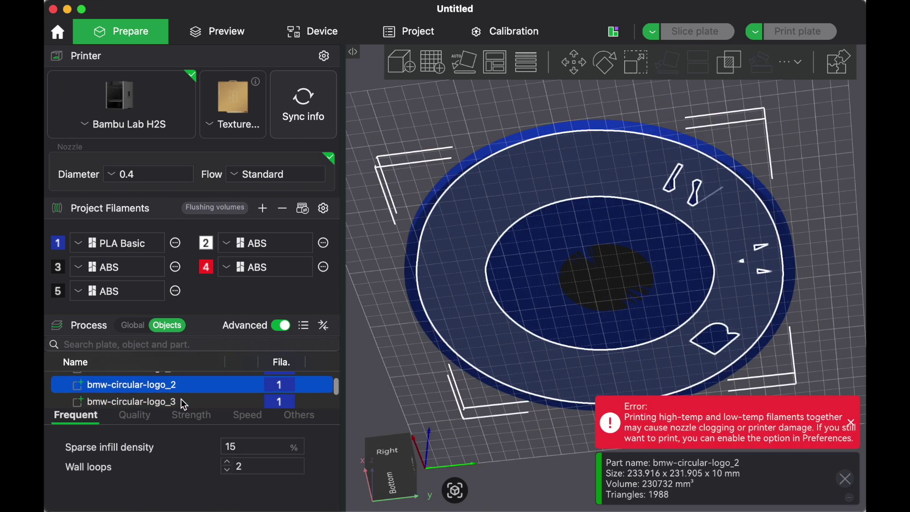
pyautogui.moveTo(481, 328); pyautogui.dragTo(479, 295)
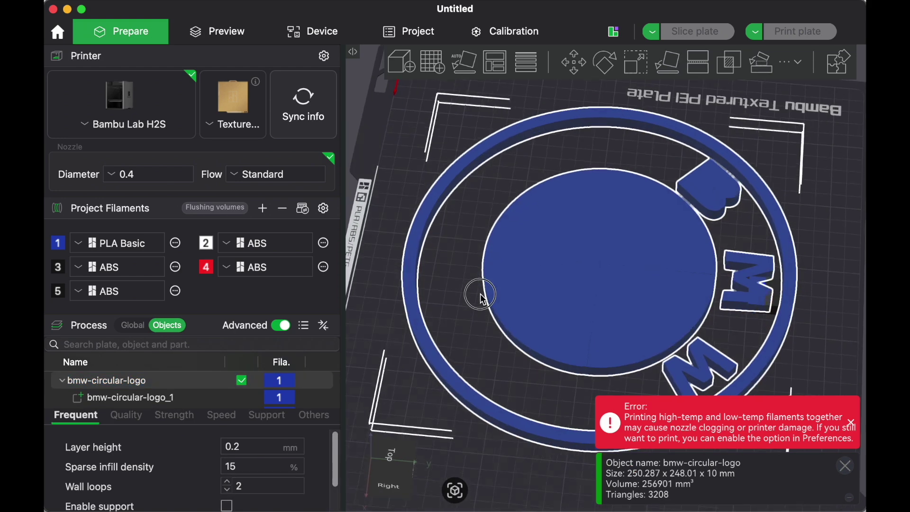
pyautogui.click(169, 398)
pyautogui.press('Down')
pyautogui.press('Delete')
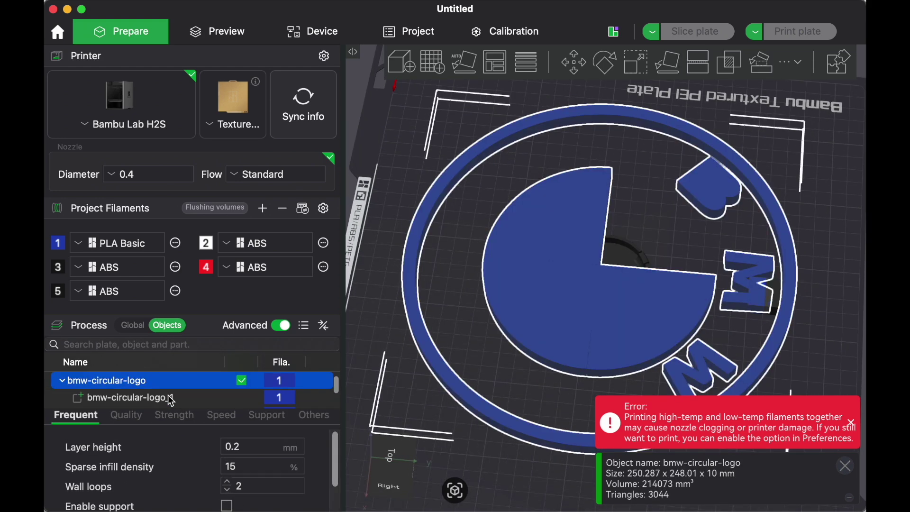
# - Delete the opposite quarter segment of the central disc and the filler parts inside the letter B
pyautogui.press('Down')
pyautogui.press('Down')
pyautogui.press('Down')
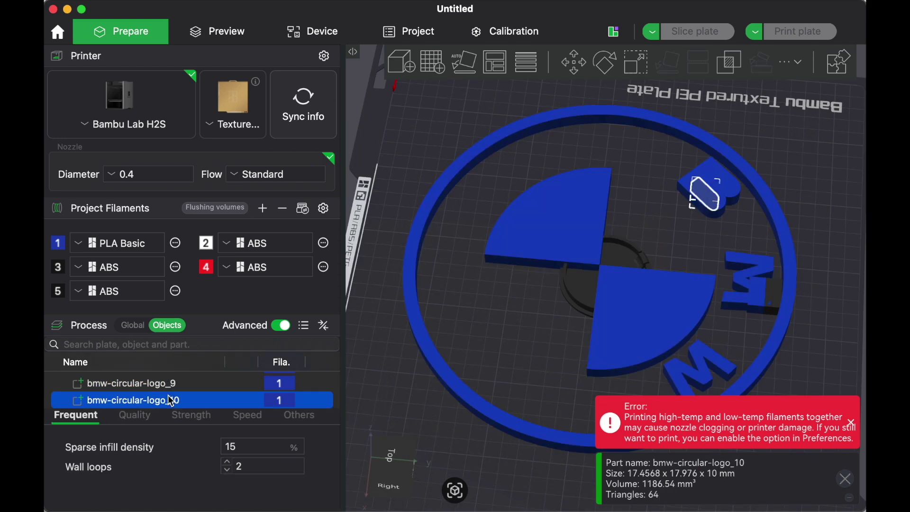
pyautogui.press('Delete')
pyautogui.scroll(-5, 168, 401)
pyautogui.click(169, 401)
pyautogui.press('Delete')
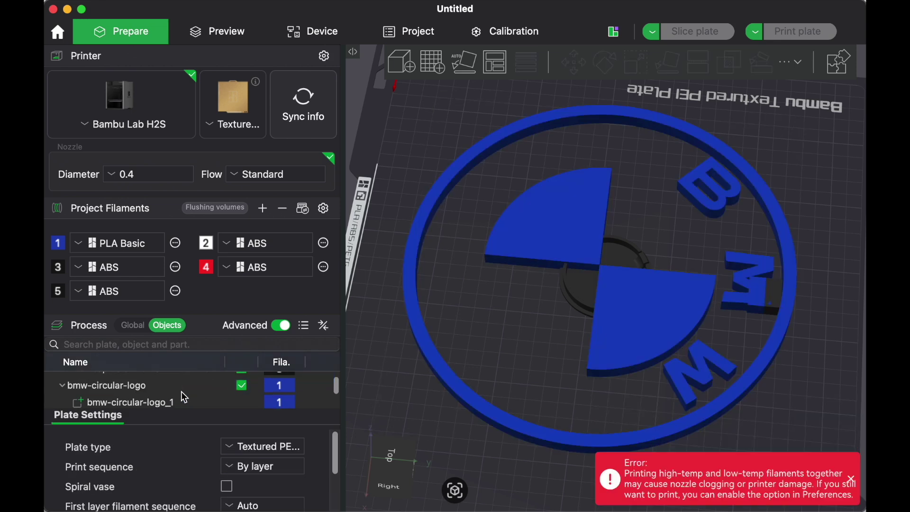
# - Scale the whole logo object uniformly down to 20 %, about 50.06 × 49.60 × 2 mm
pyautogui.click(181, 395)
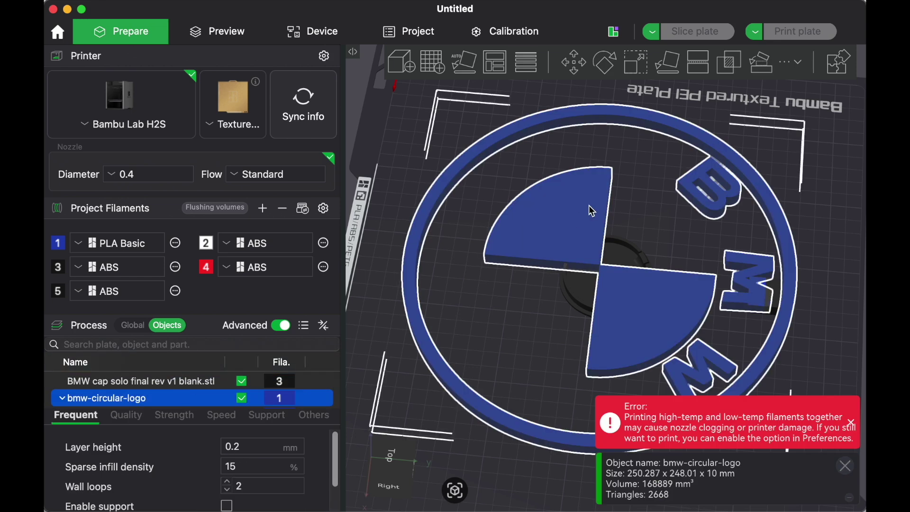
pyautogui.click(641, 70)
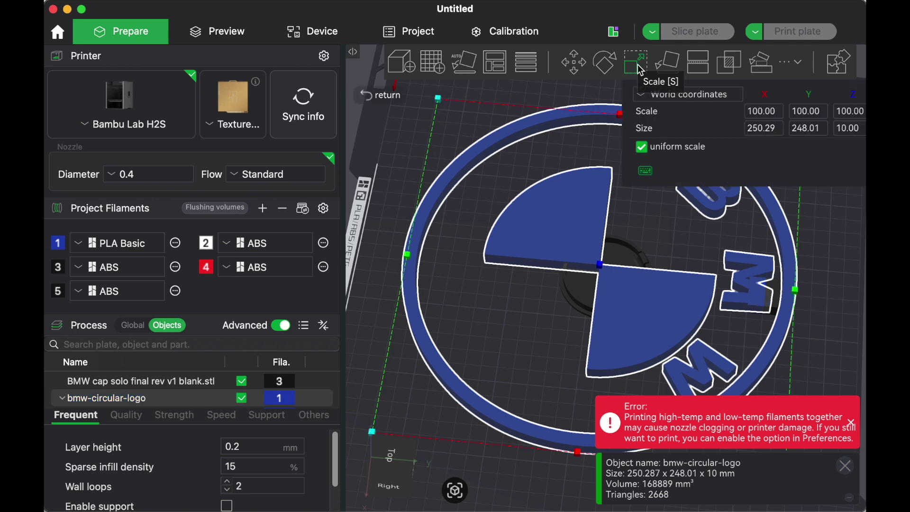
pyautogui.moveTo(441, 104); pyautogui.dragTo(535, 254)
pyautogui.moveTo(531, 250); pyautogui.dragTo(545, 270)
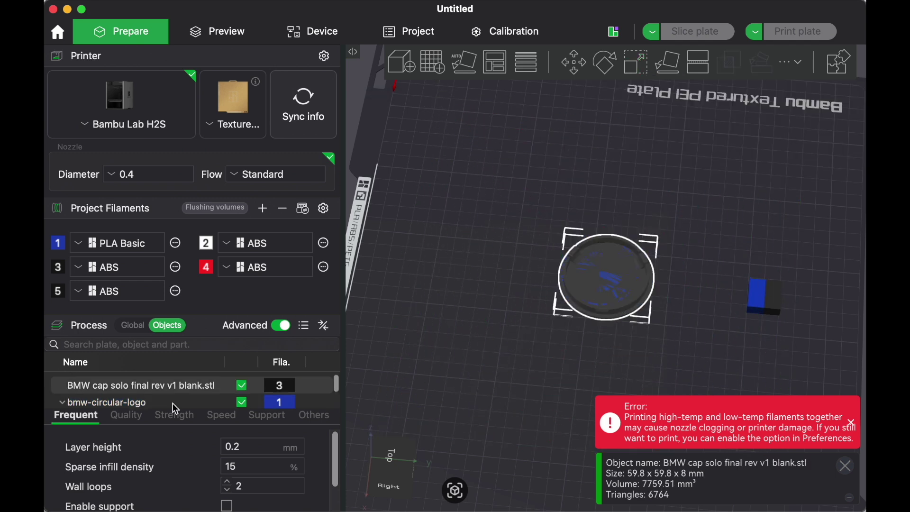
# - Center the logo object on the plate over the cap and dismiss the open notifications
pyautogui.click(173, 403)
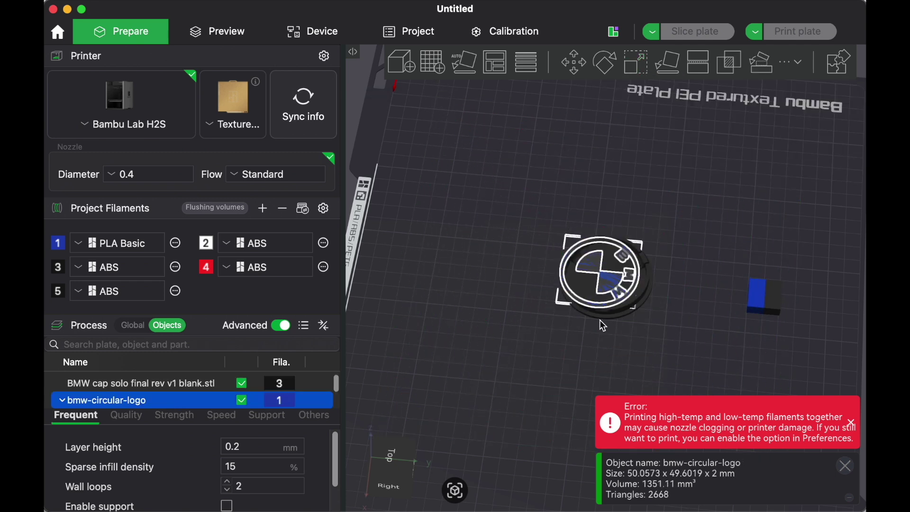
pyautogui.rightClick(609, 273)
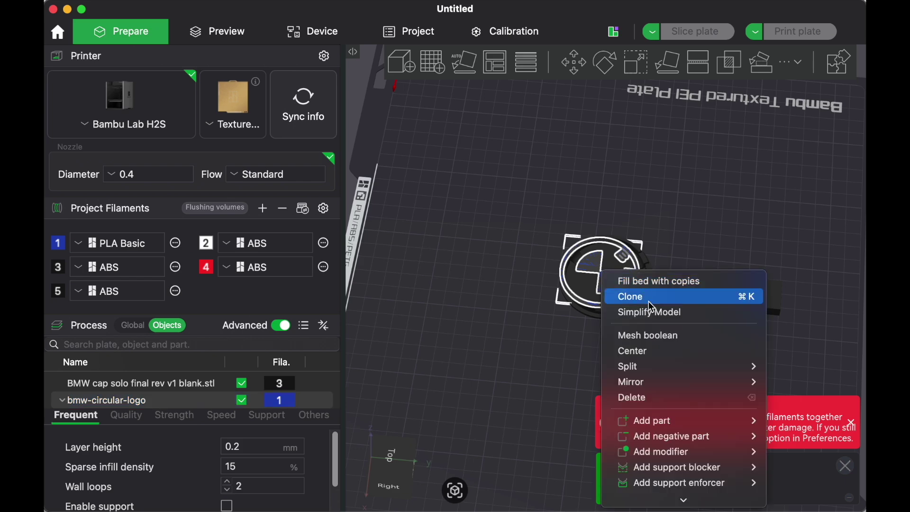
pyautogui.click(655, 352)
pyautogui.scroll(5, 661, 311)
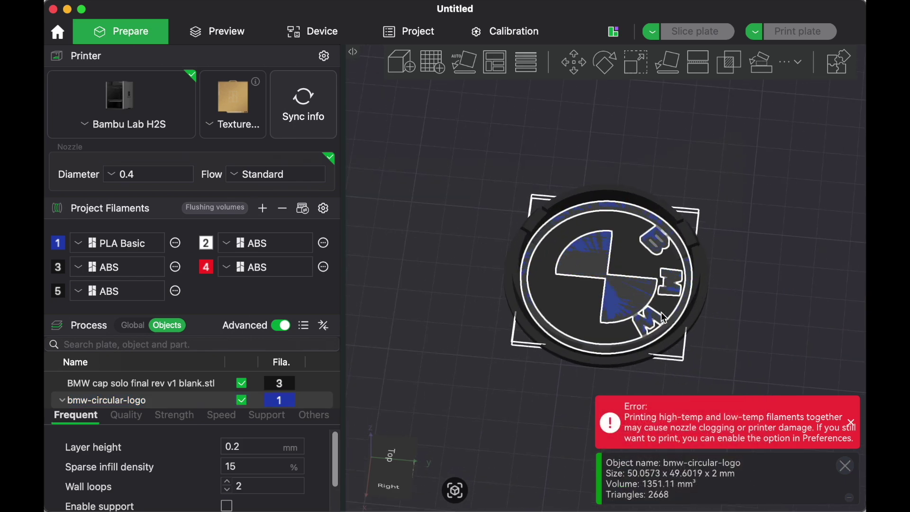
pyautogui.scroll(-4, 664, 319)
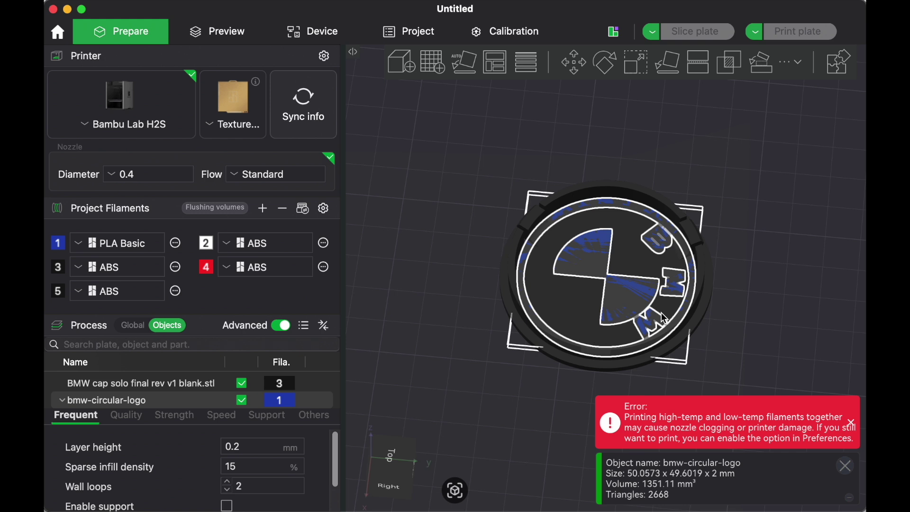
pyautogui.click(851, 422)
pyautogui.click(847, 467)
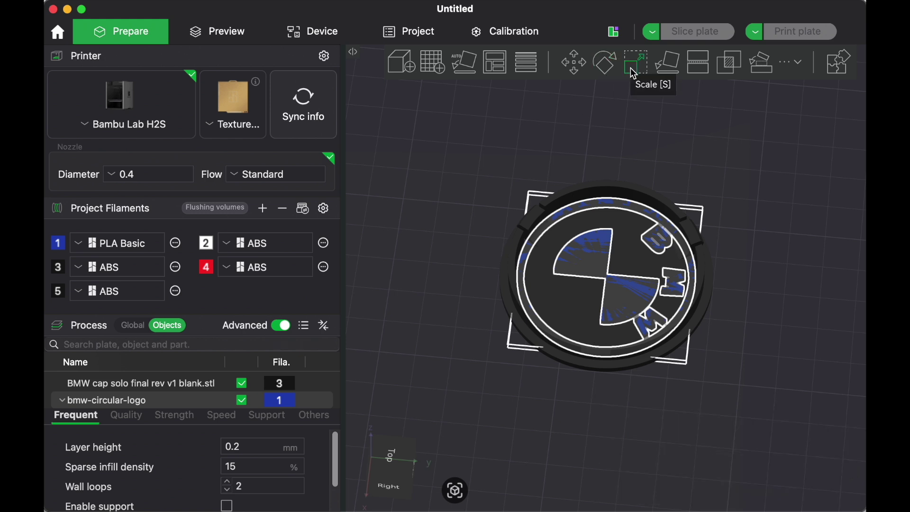
# - Flip the logo by laying its upper face flat on the plate so the lettering reads correctly from below
pyautogui.click(670, 65)
pyautogui.click(596, 248)
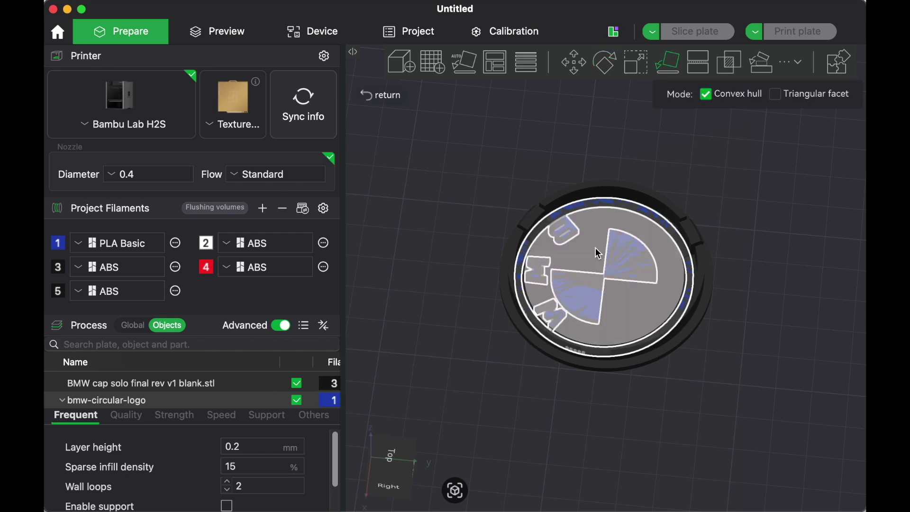
pyautogui.click(667, 365)
pyautogui.moveTo(655, 401); pyautogui.dragTo(693, 334)
pyautogui.scroll(-5, 693, 331)
pyautogui.scroll(2, 681, 359)
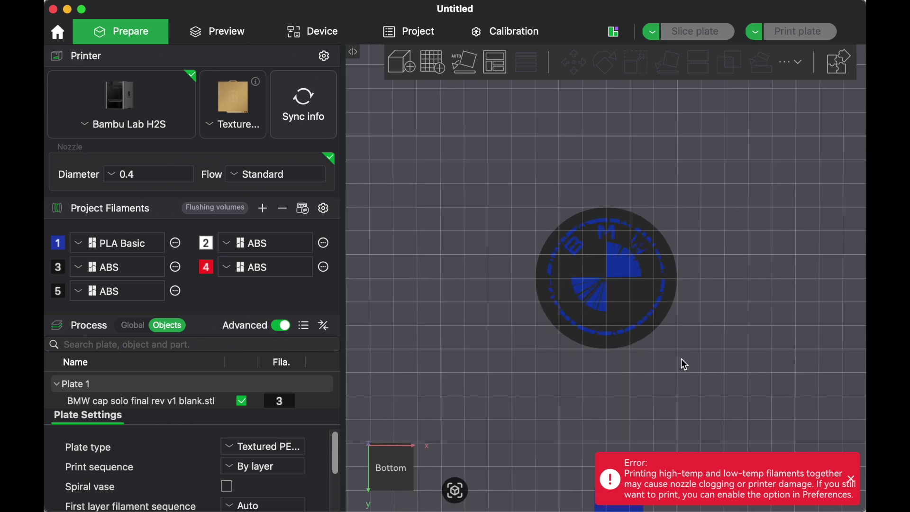
# - Enlarge the logo uniformly to about 55.56 × 55.05 × 2.22 mm within the cap's outline
pyautogui.scroll(5, 681, 359)
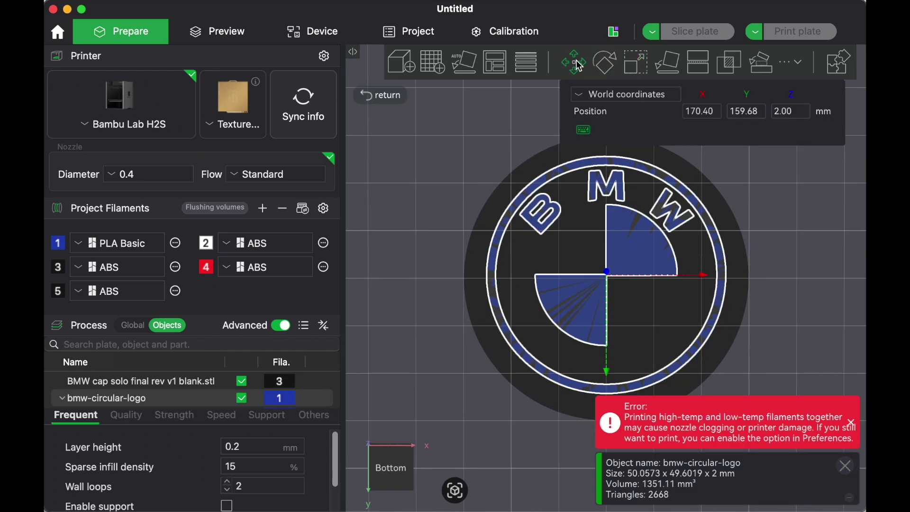
pyautogui.click(636, 62)
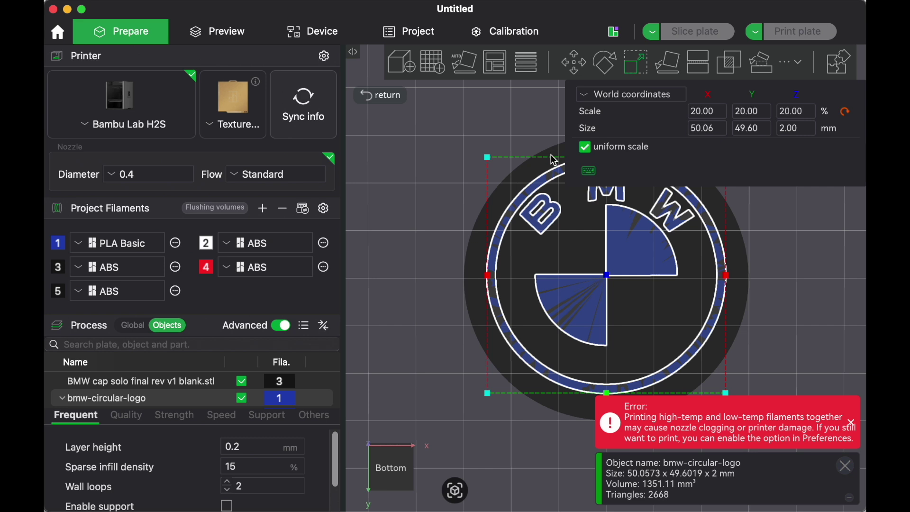
pyautogui.moveTo(488, 158); pyautogui.dragTo(469, 153)
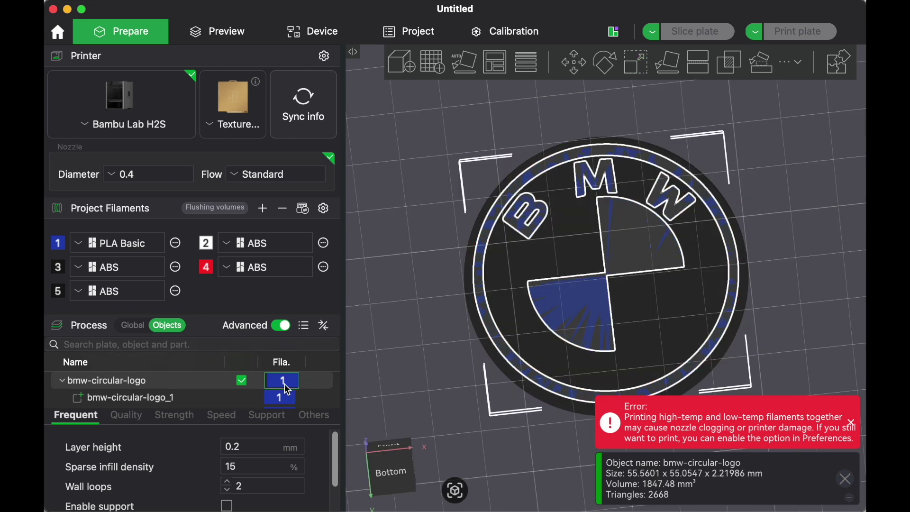
# - Assign white ABS filament 2 to the bmw-circular-logo object
pyautogui.click(288, 389)
pyautogui.click(286, 428)
pyautogui.click(425, 315)
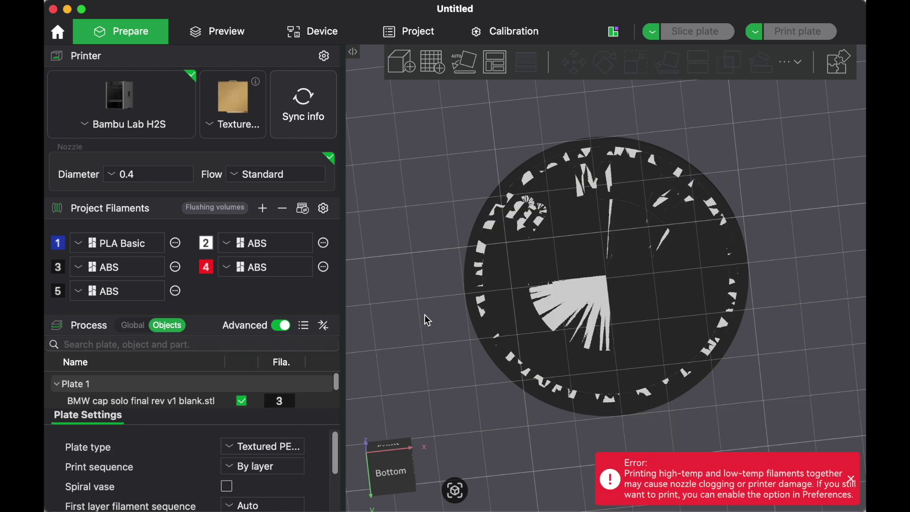
pyautogui.moveTo(429, 249); pyautogui.dragTo(498, 254)
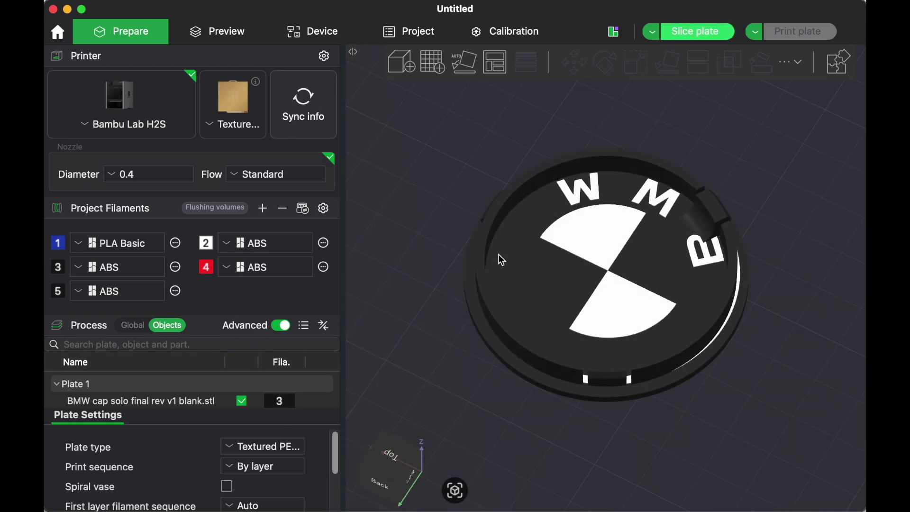
# - Reduce only the vertical thickness of the bmw-circular-logo object so it stays embedded in the cap's face
pyautogui.click(502, 260)
pyautogui.click(175, 384)
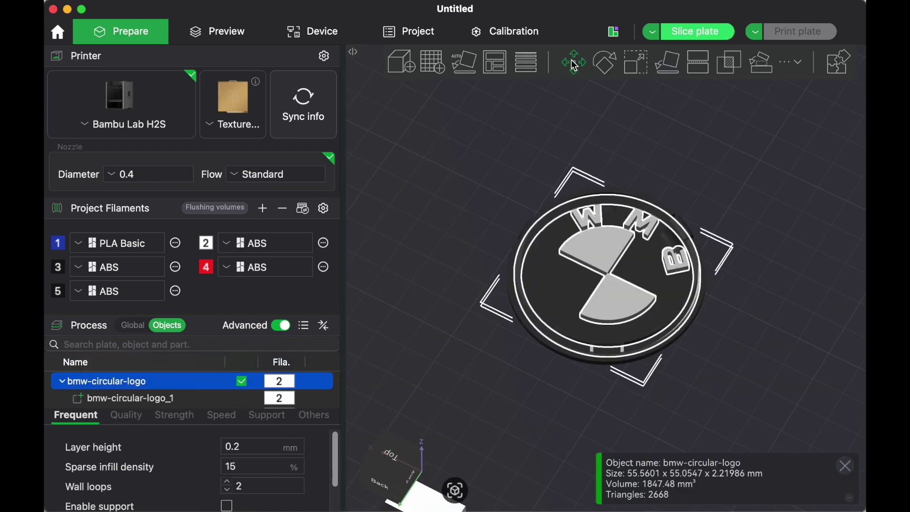
pyautogui.click(635, 67)
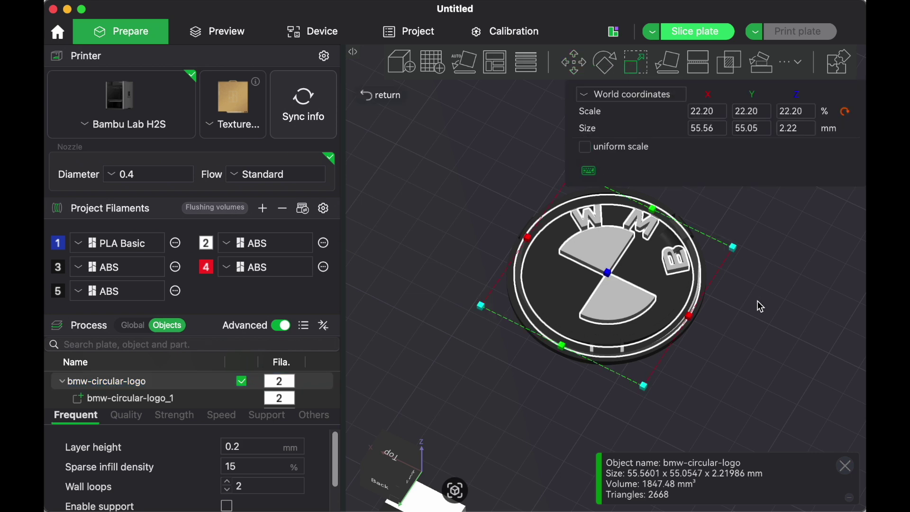
pyautogui.moveTo(757, 300); pyautogui.dragTo(757, 286)
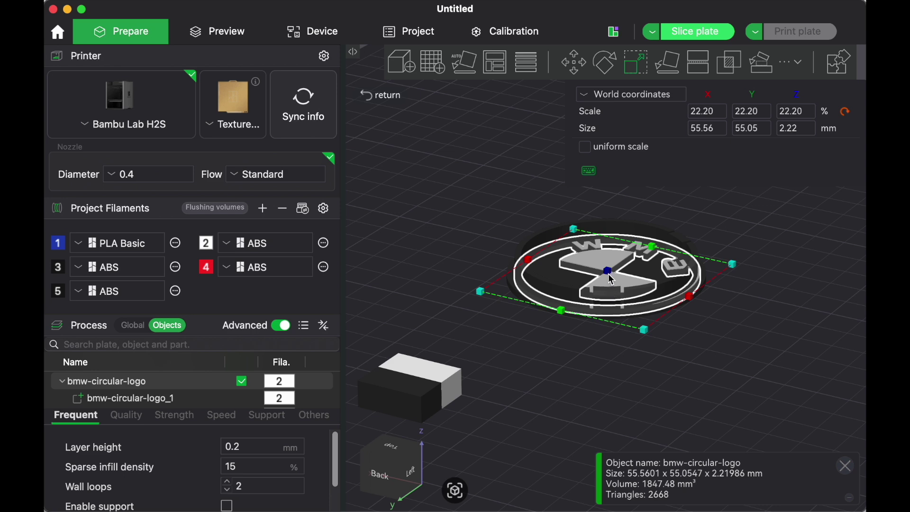
pyautogui.moveTo(612, 281); pyautogui.dragTo(615, 282)
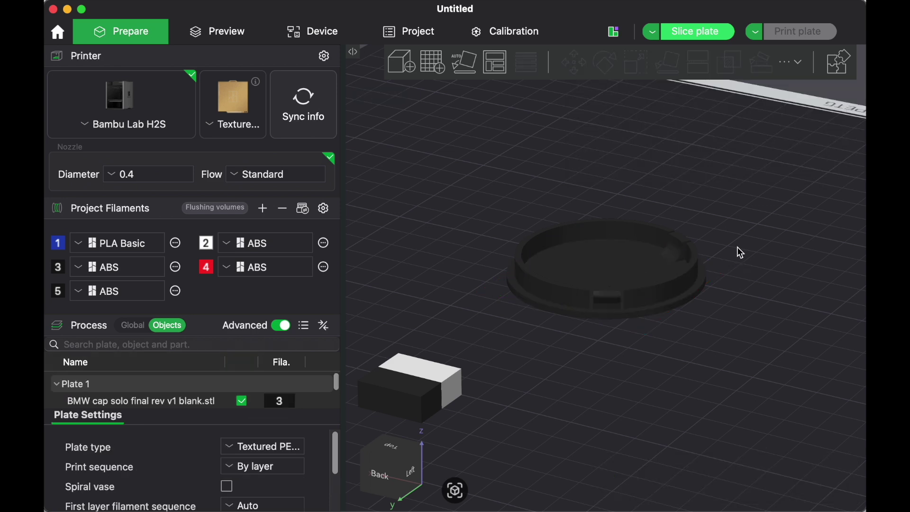
# - Slice the plate, dismiss the path conflict warning and inspect the logo's layers from the underside of the cap
pyautogui.click(706, 31)
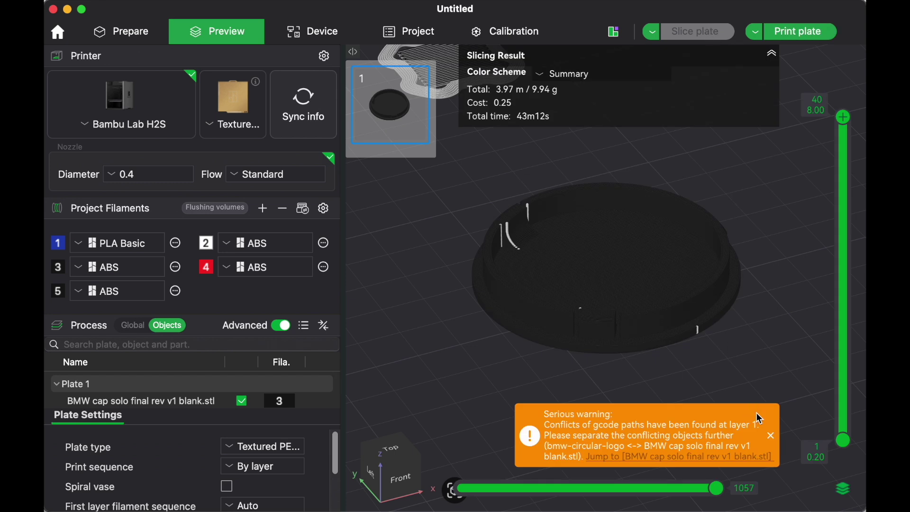
pyautogui.click(770, 435)
pyautogui.moveTo(846, 135); pyautogui.dragTo(846, 409)
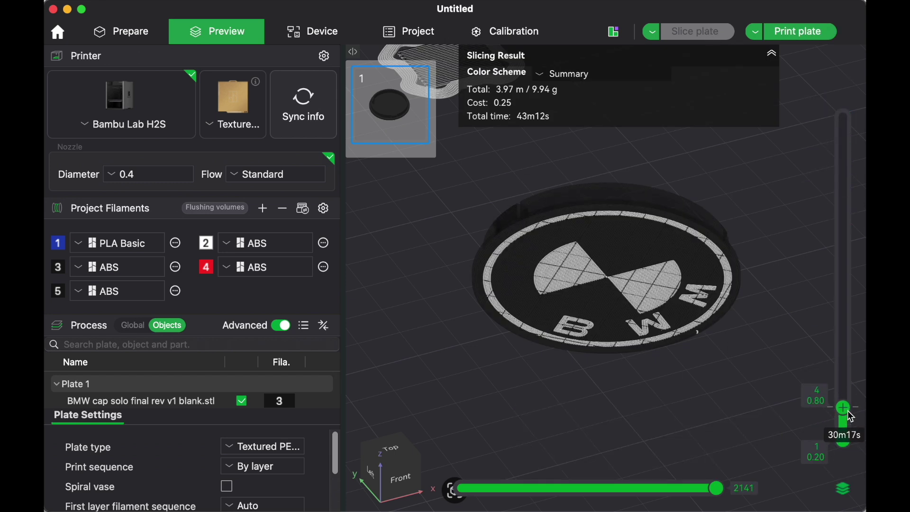
pyautogui.moveTo(770, 374)
pyautogui.mouseDown()
pyautogui.moveTo(761, 391)
pyautogui.moveTo(761, 363)
pyautogui.mouseUp()
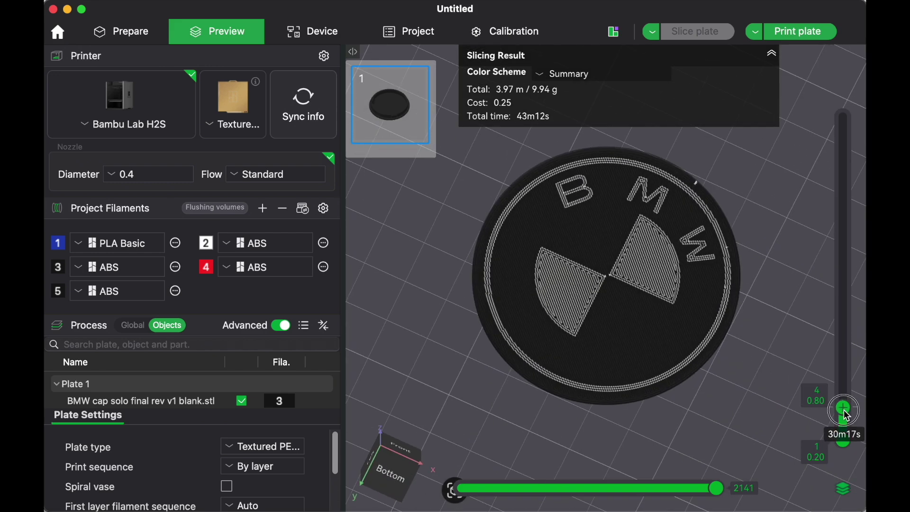
pyautogui.moveTo(848, 448); pyautogui.dragTo(842, 139)
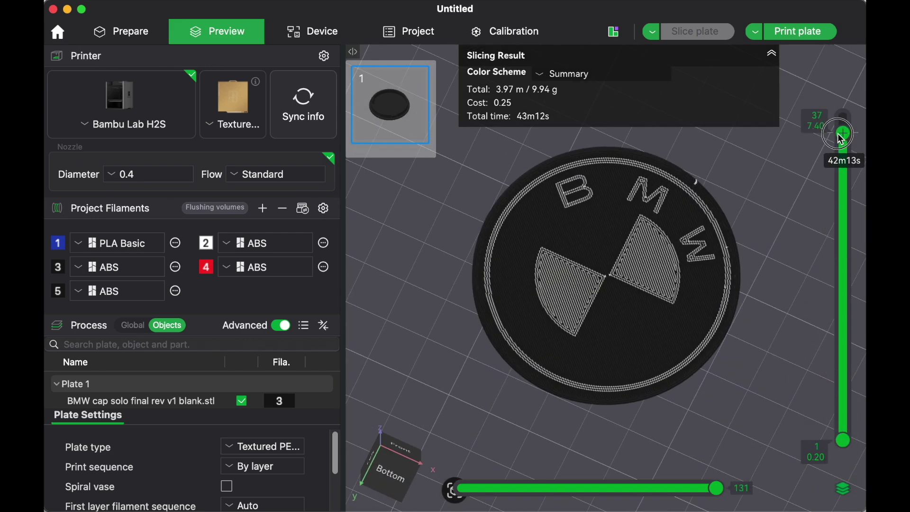
# - Merge the BMW cap solo final rev v1 blank.stl and bmw-circular-logo objects into one assembly
pyautogui.click(125, 32)
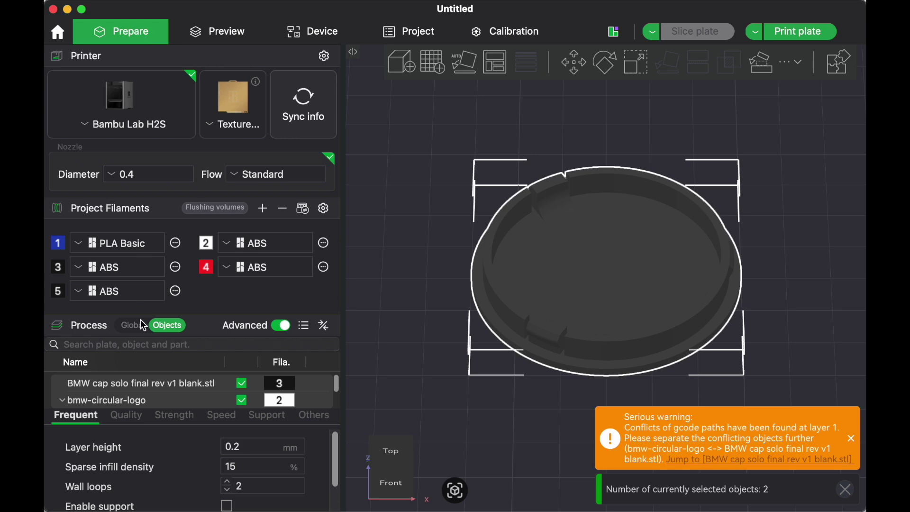
pyautogui.scroll(1, 140, 390)
pyautogui.scroll(-1, 141, 389)
pyautogui.rightClick(141, 390)
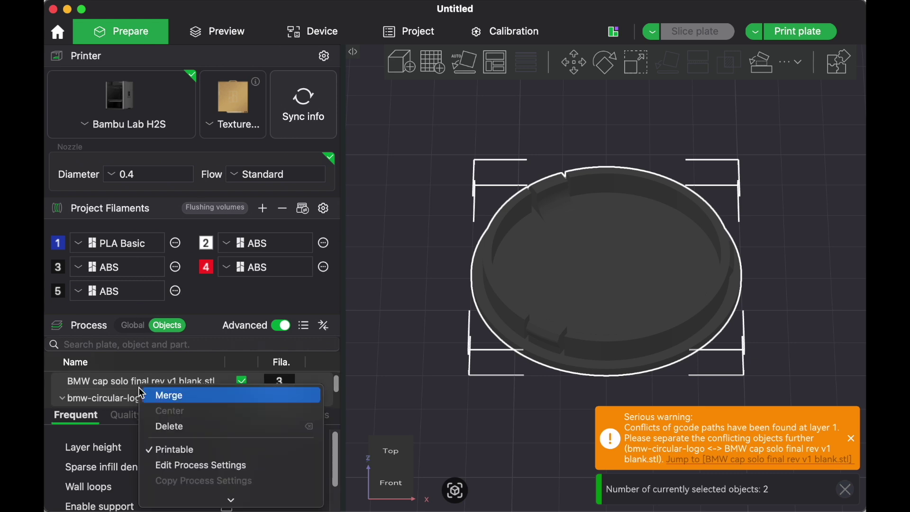
pyautogui.click(172, 396)
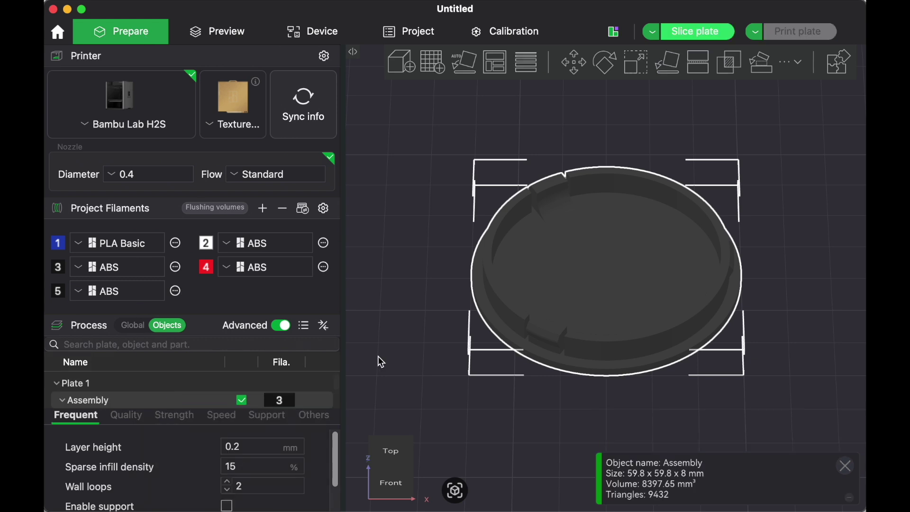
# - Slice the plate again with the cap and logo merged
pyautogui.moveTo(381, 362); pyautogui.dragTo(419, 331)
pyautogui.click(684, 33)
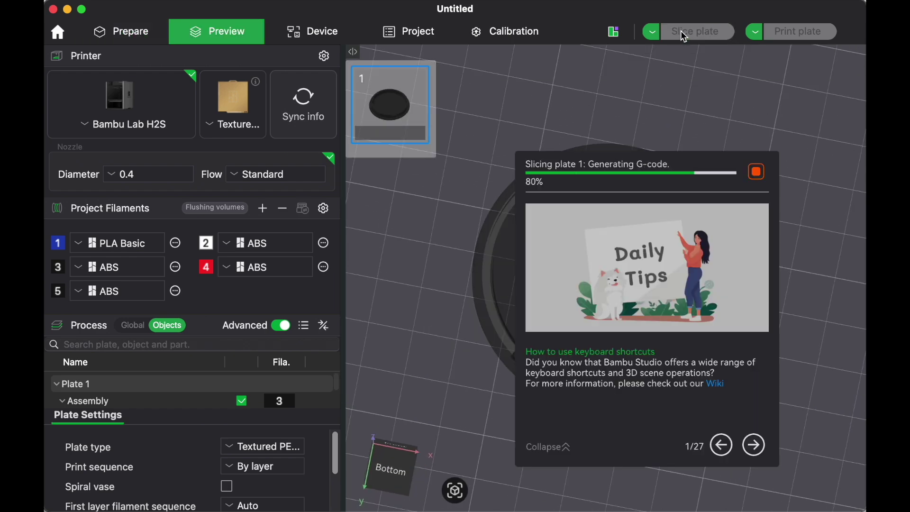
pyautogui.click(755, 171)
pyautogui.moveTo(755, 179); pyautogui.dragTo(806, 229)
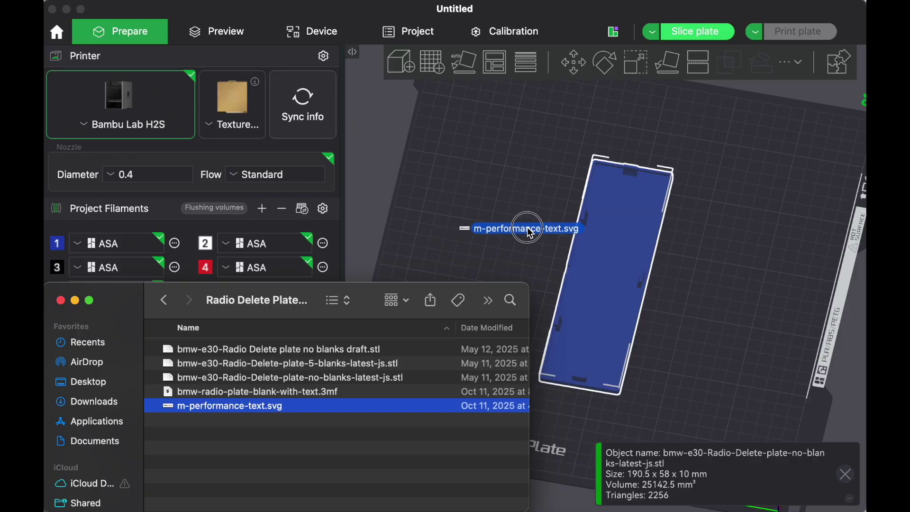
# - Import m-performance-text.svg onto the build plate beside the radio delete plate
pyautogui.moveTo(530, 232); pyautogui.dragTo(469, 196)
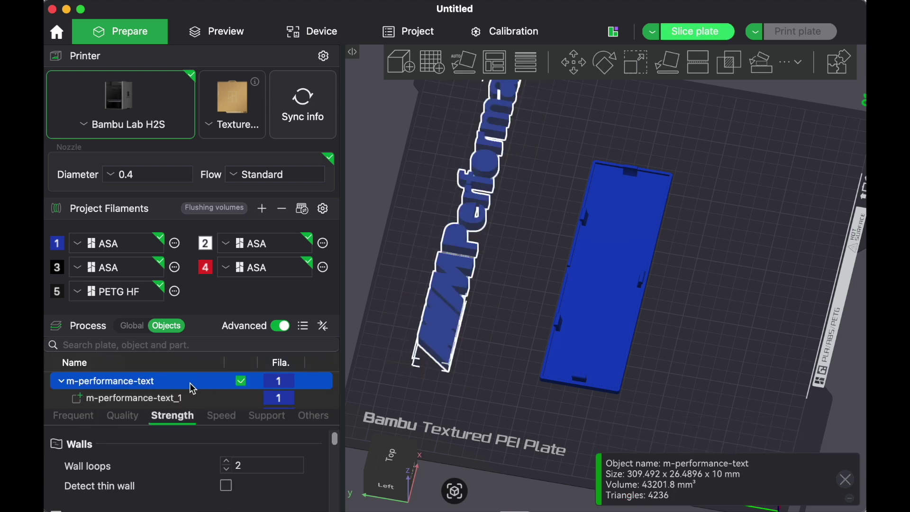
pyautogui.click(197, 389)
pyautogui.rightClick(197, 389)
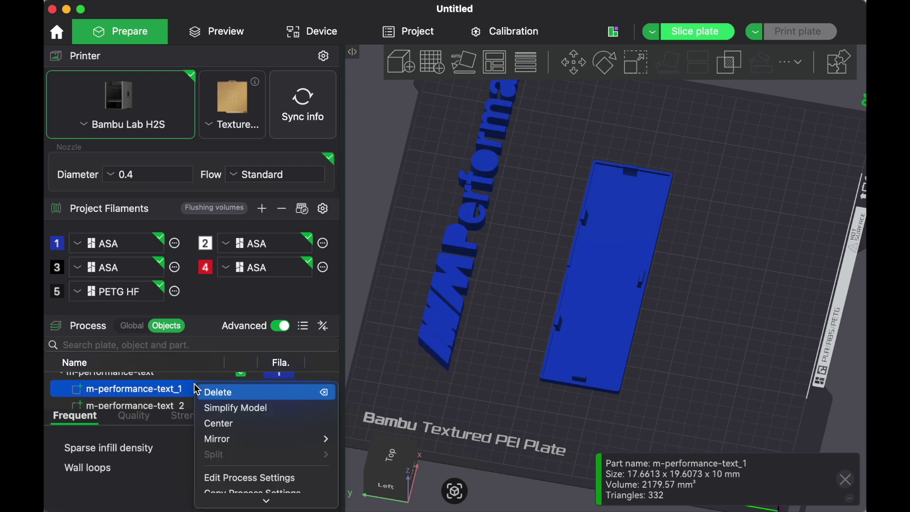
pyautogui.press('Escape')
# - Delete the surplus parts m-performance-text_16 through m-performance-text_45 from the text object
pyautogui.scroll(-5, 164, 404)
pyautogui.scroll(-5, 165, 405)
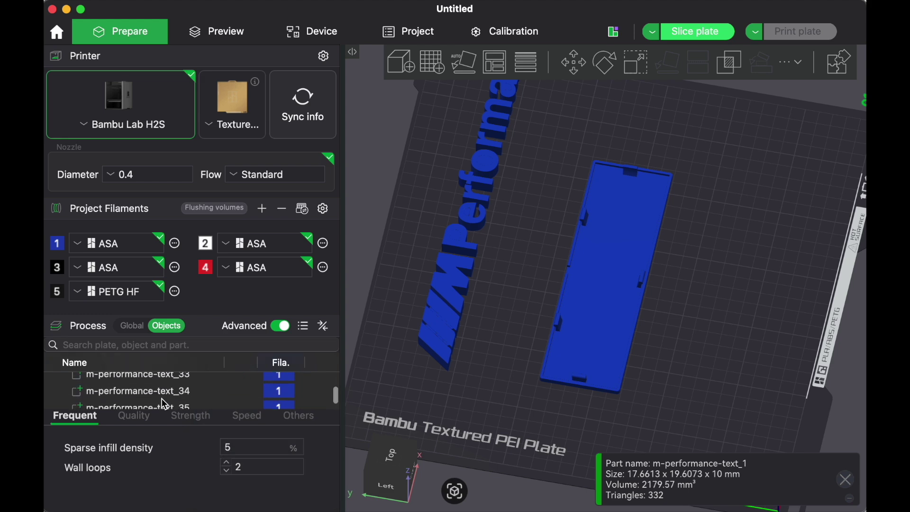
pyautogui.scroll(-2, 164, 405)
pyautogui.click(171, 394)
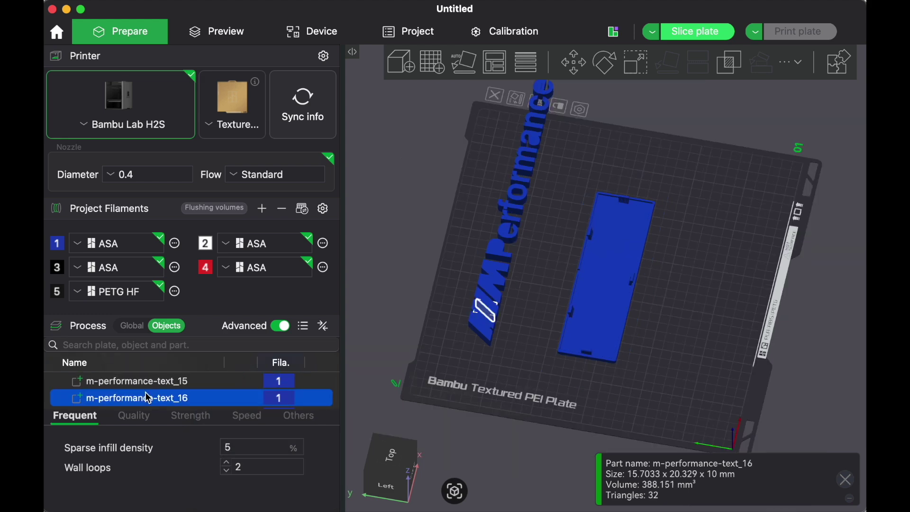
pyautogui.scroll(-10, 145, 392)
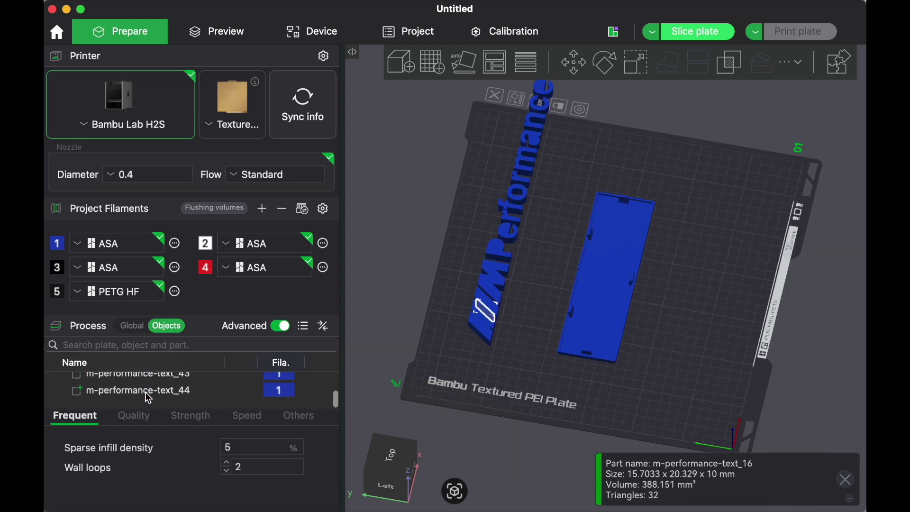
pyautogui.keyDown('shift'); pyautogui.click(182, 402); pyautogui.keyUp('shift')
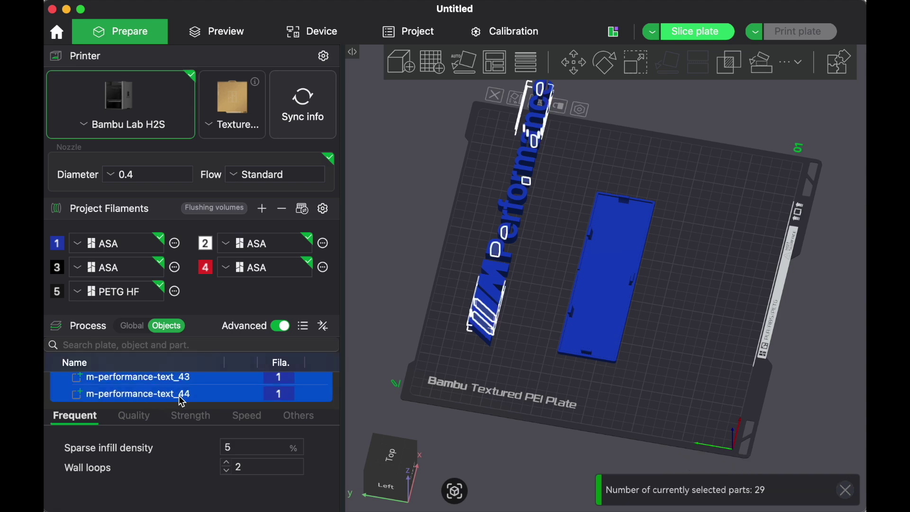
pyautogui.press('Delete')
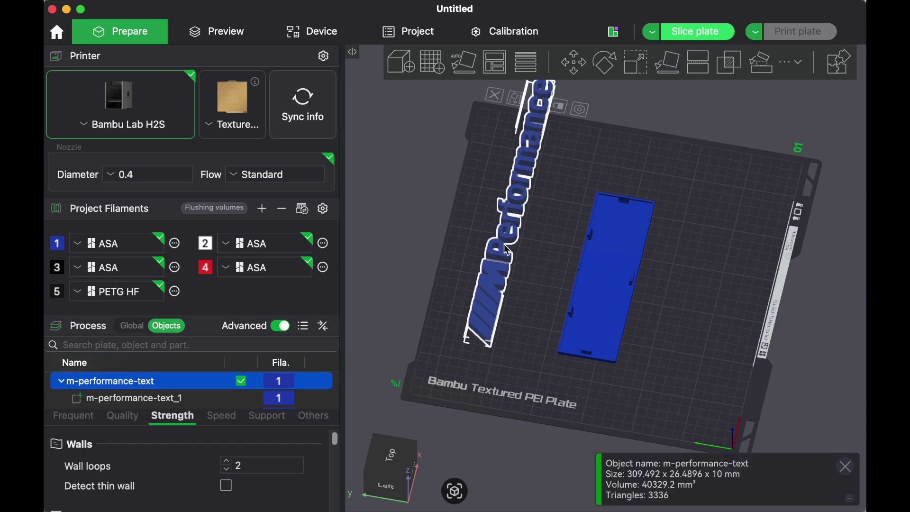
# - Center the m-performance-text object over the radio delete plate and scale it uniformly to about 170.22 × 14.57 × 5.5 mm
pyautogui.rightClick(521, 241)
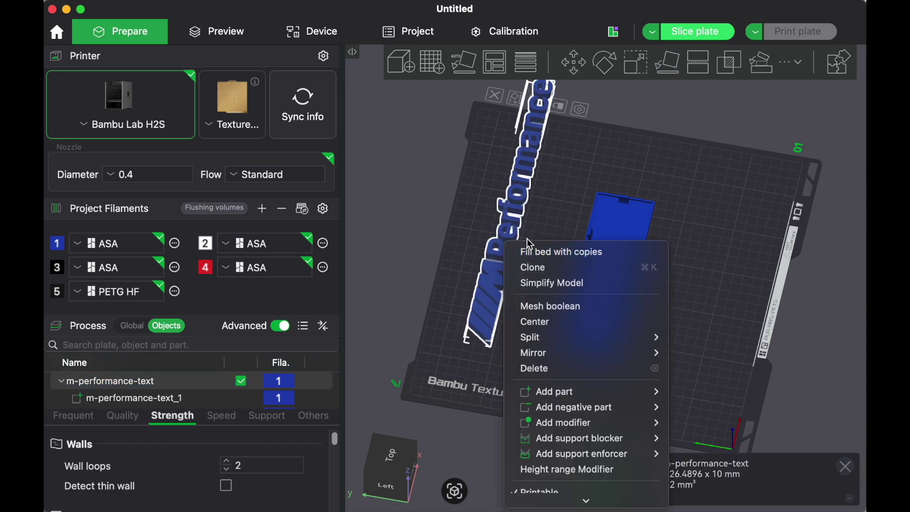
pyautogui.click(574, 320)
pyautogui.press('s')
pyautogui.moveTo(579, 410); pyautogui.dragTo(592, 344)
pyautogui.click(593, 341)
# - Flip the M Performance text by laying its upper face flat on the build plate
pyautogui.click(674, 69)
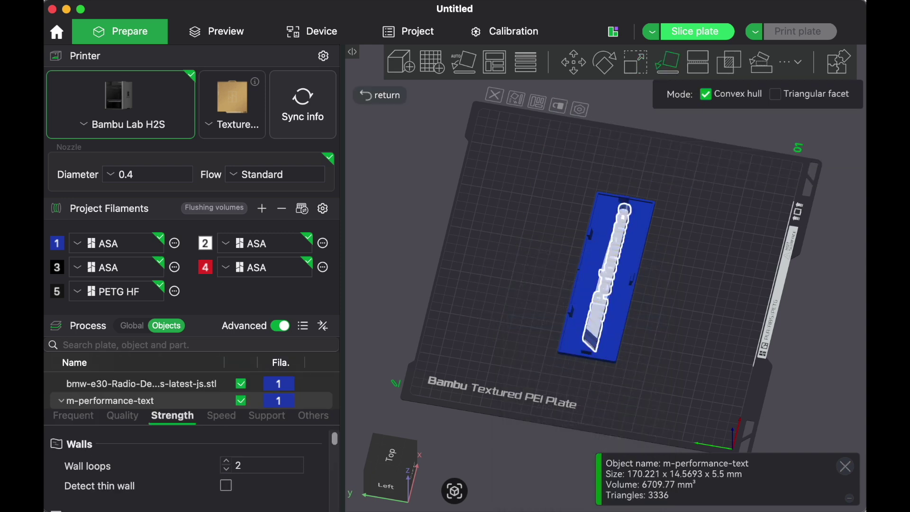
pyautogui.click(610, 278)
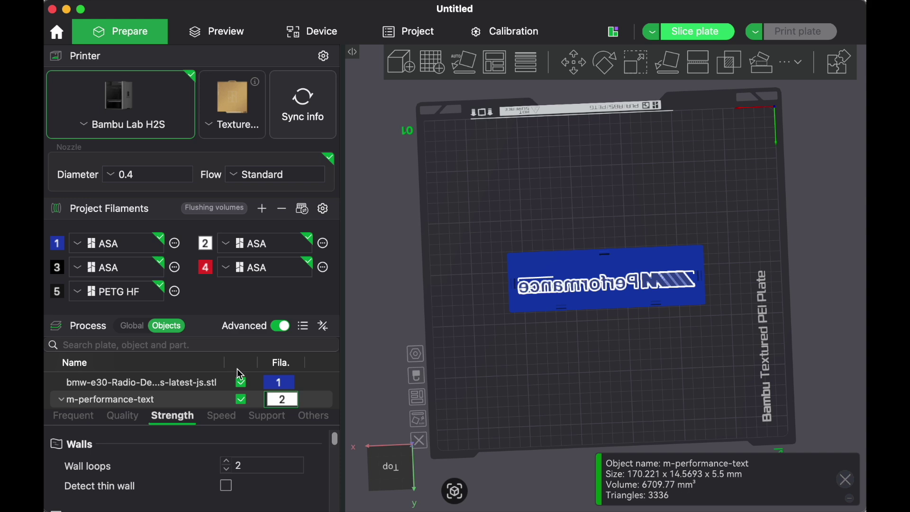
# - Assign white ASA filament 2 to the m-performance-text object and red ASA filament 4 to the radio delete plate
pyautogui.click(265, 383)
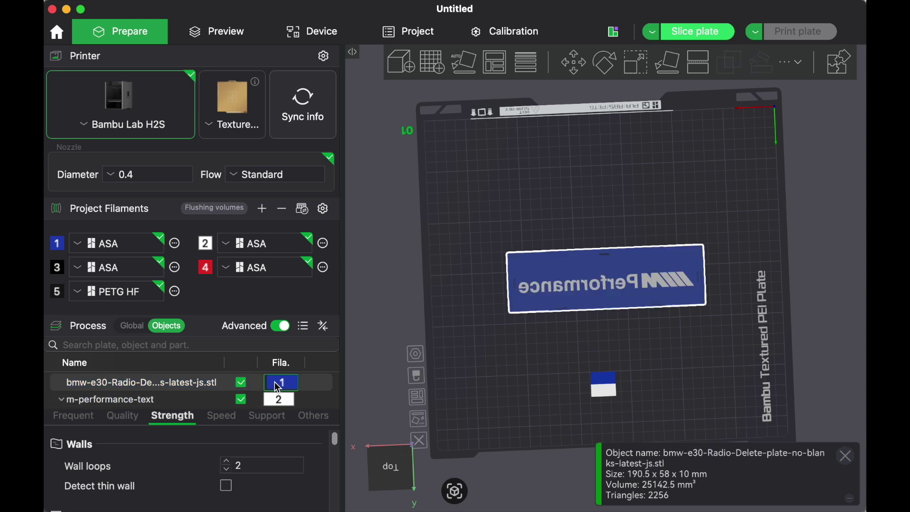
pyautogui.click(282, 383)
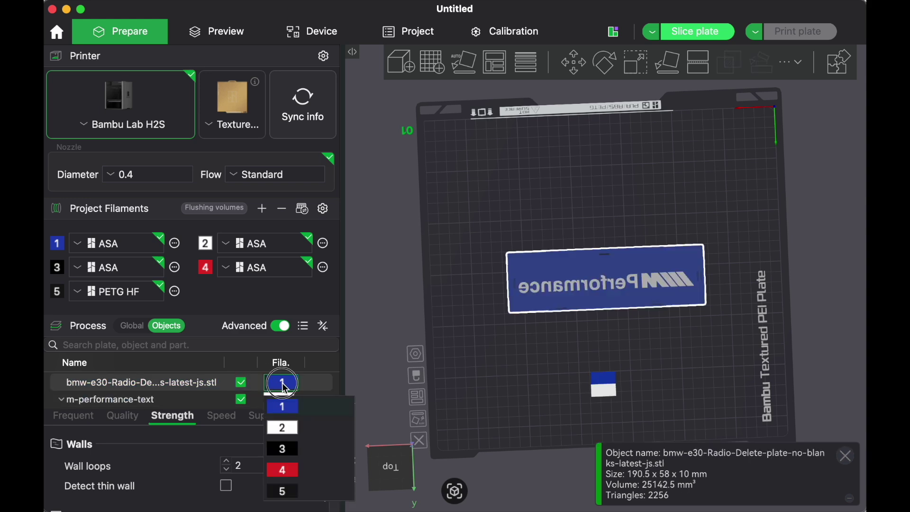
pyautogui.click(296, 469)
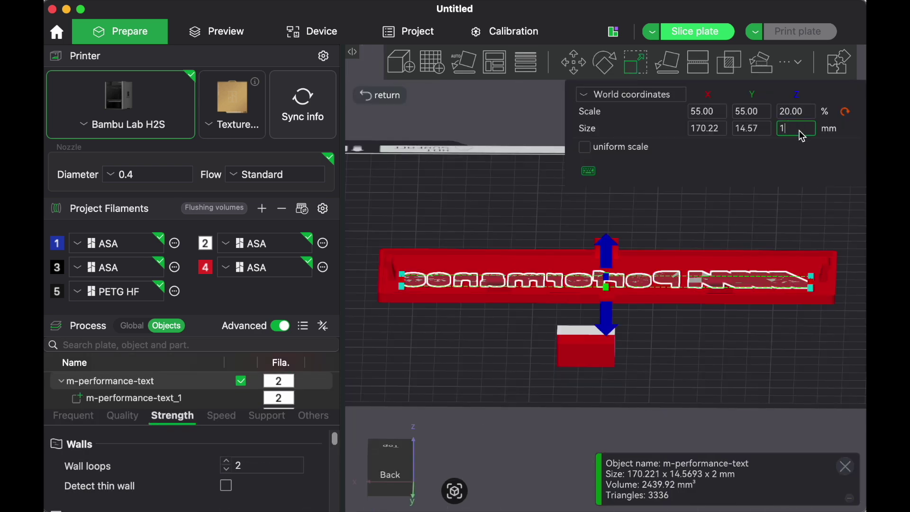
# - Reduce only the M Performance text's thickness to 1.00 mm and slice the plate to preview the layers
pyautogui.press('Return')
pyautogui.moveTo(706, 199); pyautogui.dragTo(784, 167)
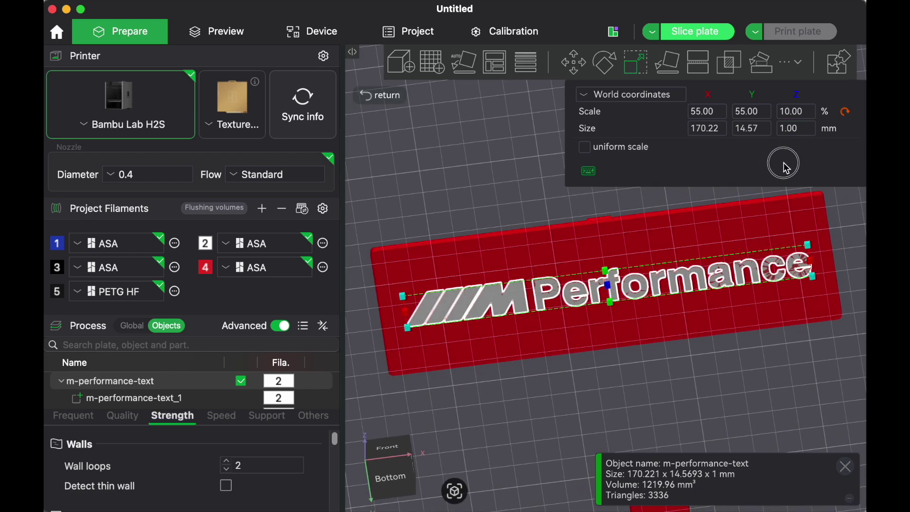
pyautogui.click(709, 31)
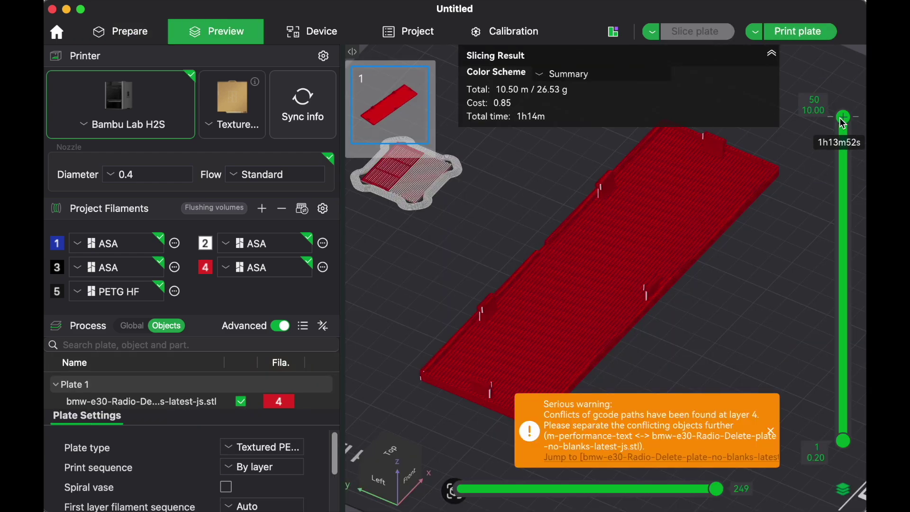
pyautogui.moveTo(845, 124); pyautogui.dragTo(861, 78)
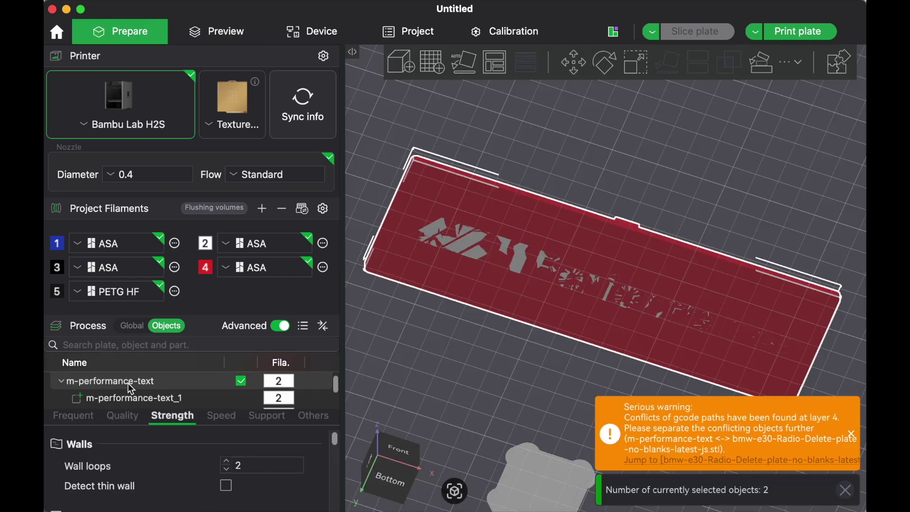
# - Merge the radio delete plate and m-performance-text objects into one assembly
pyautogui.click(128, 383)
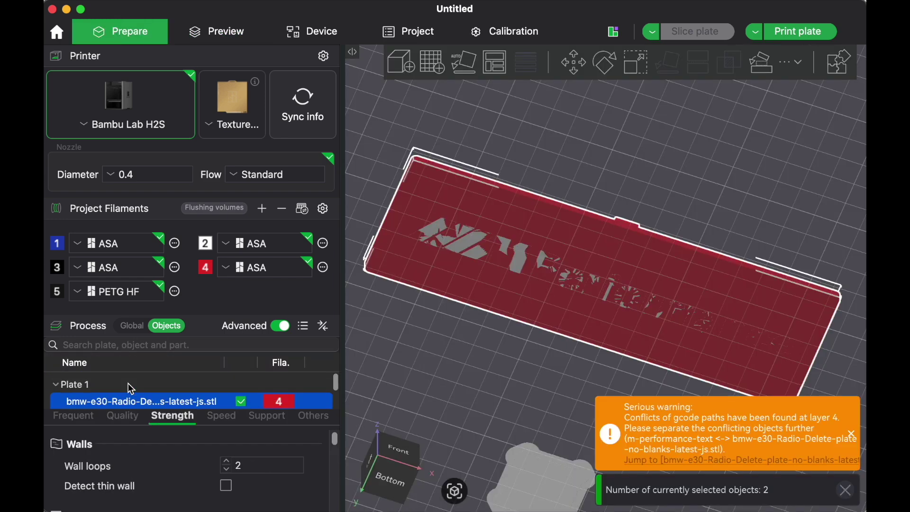
pyautogui.keyDown('shift'); pyautogui.click(129, 385); pyautogui.keyUp('shift')
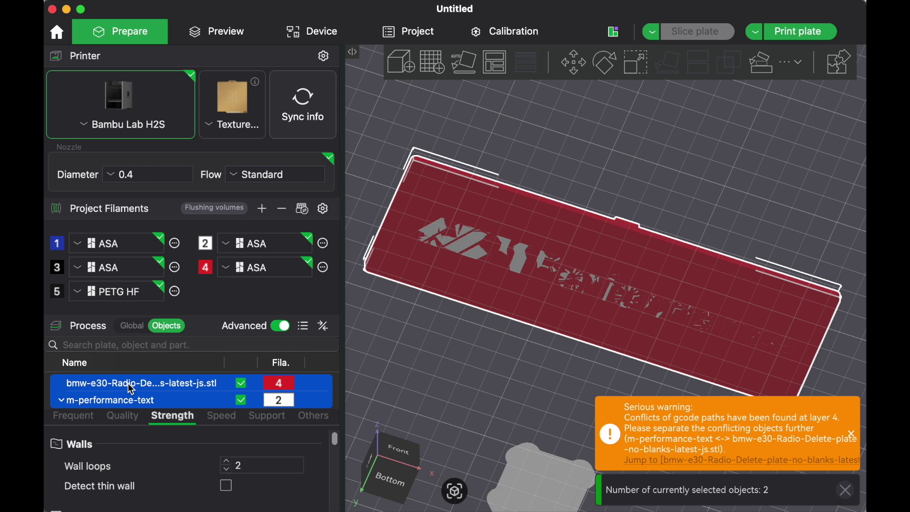
pyautogui.rightClick(129, 385)
pyautogui.click(164, 392)
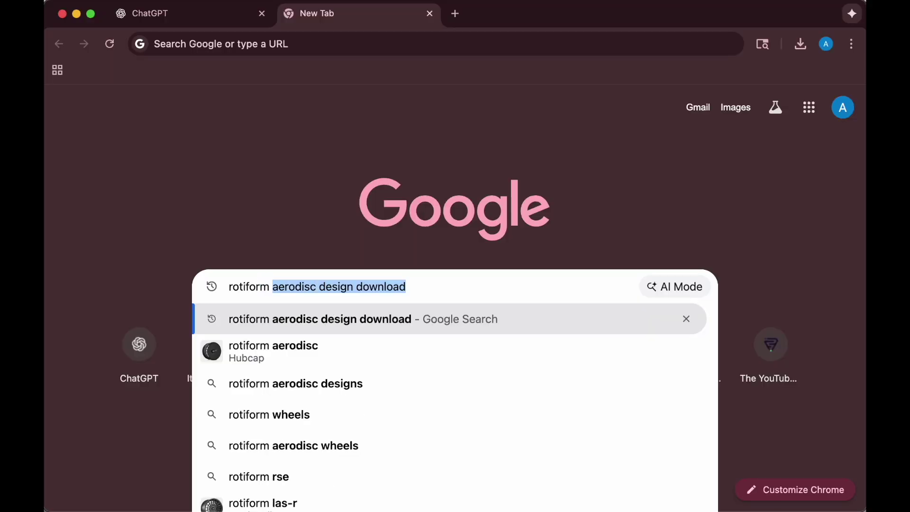
# - In Chrome, search Google Images for "rotiform aerodisc design download" and open Rotiform's AeroDisc page to review its free graphics templates
pyautogui.press('Return')
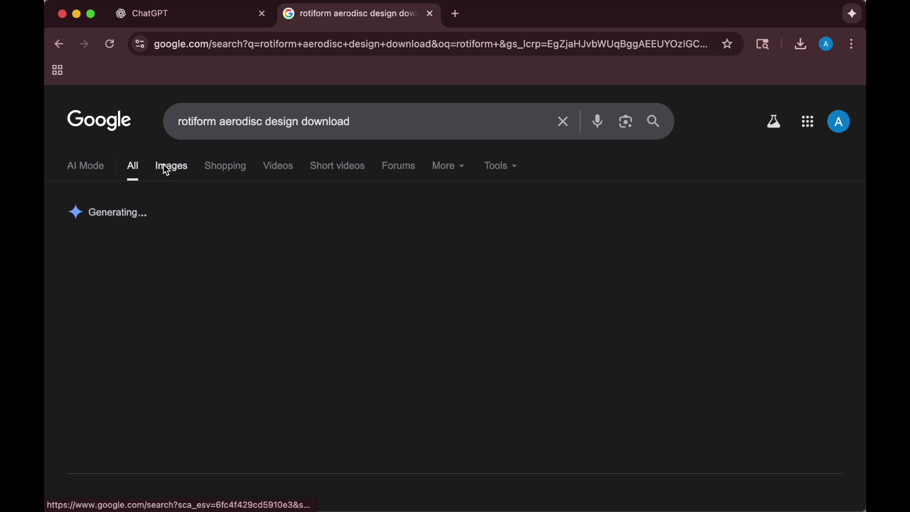
pyautogui.click(166, 167)
pyautogui.scroll(-4, 623, 294)
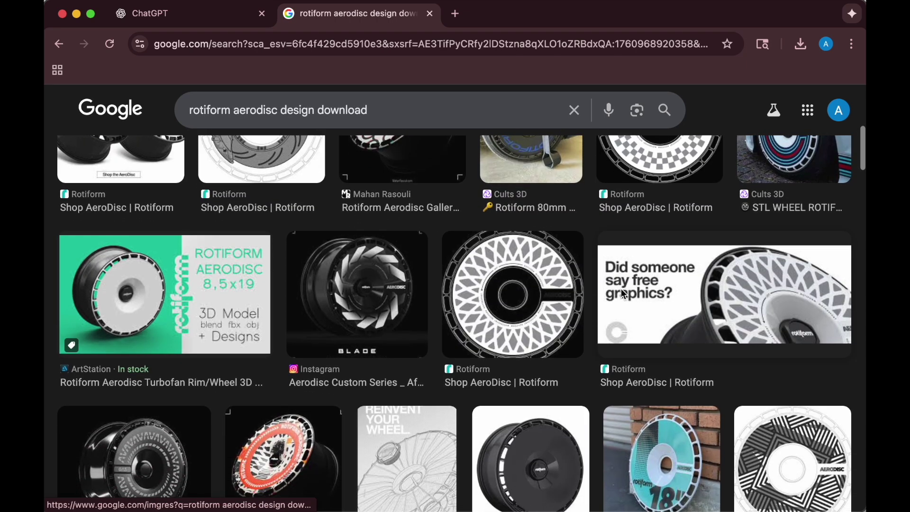
pyautogui.click(681, 304)
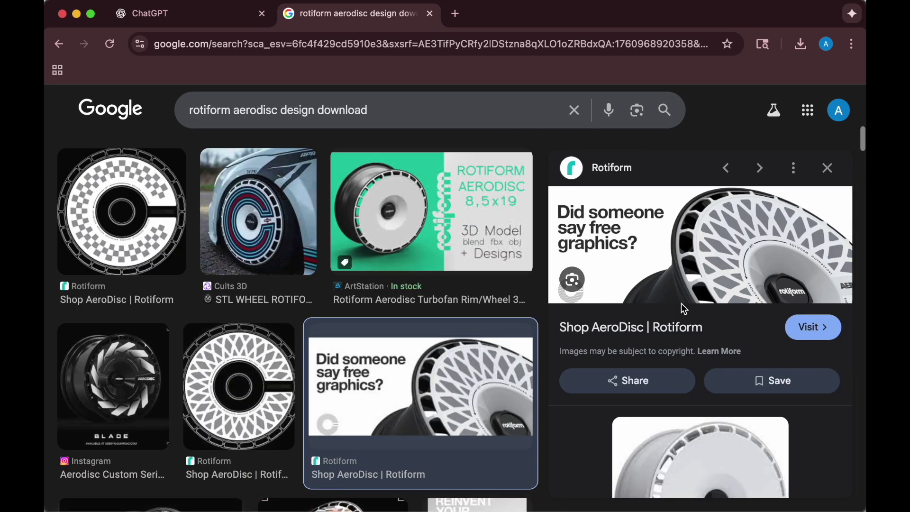
pyautogui.click(675, 329)
pyautogui.scroll(-3, 413, 306)
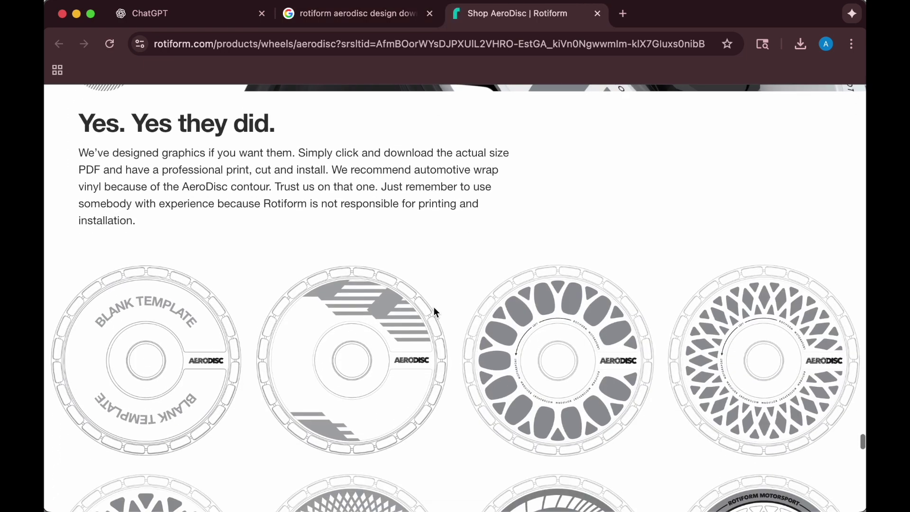
pyautogui.moveTo(363, 162); pyautogui.dragTo(482, 171)
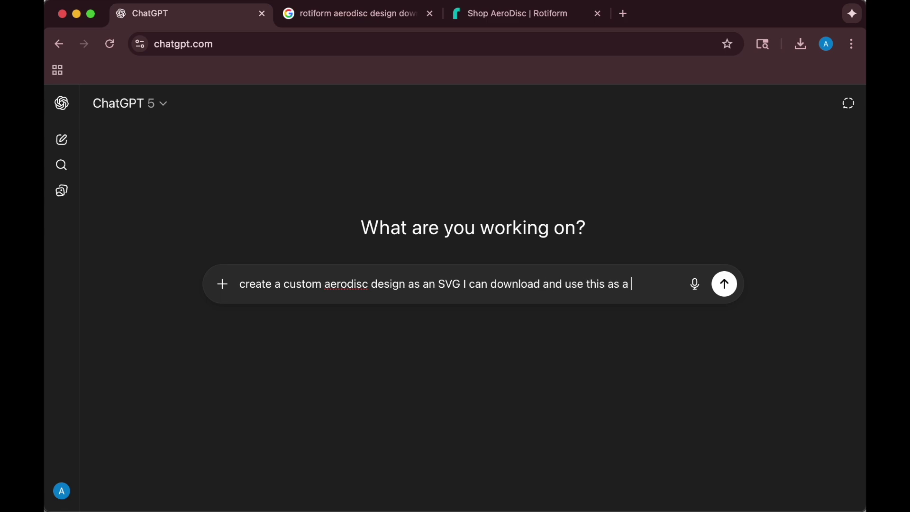
# - Ask ChatGPT for a custom downloadable SVG aerodisc design using the attached screenshot as a reference design, and download the Spiral Blades design
pyautogui.write('nce de')
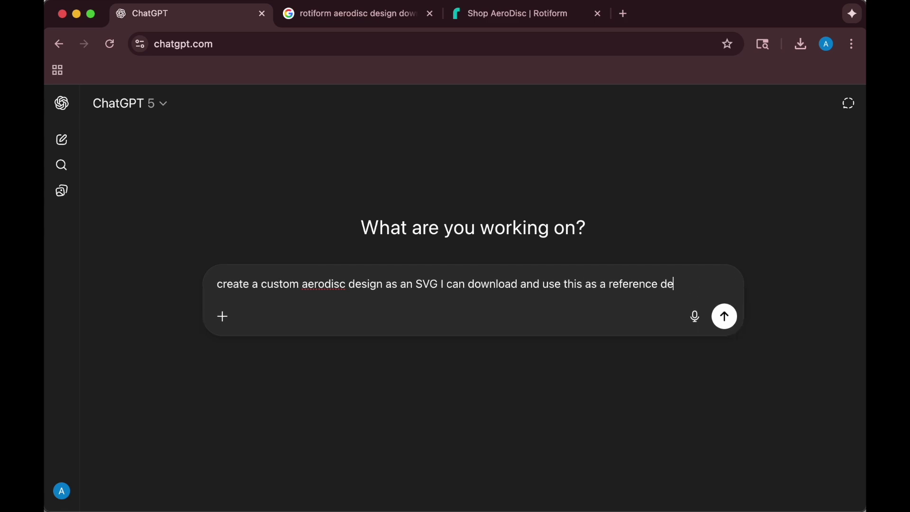
pyautogui.write('sign')
pyautogui.click(223, 316)
pyautogui.click(283, 127)
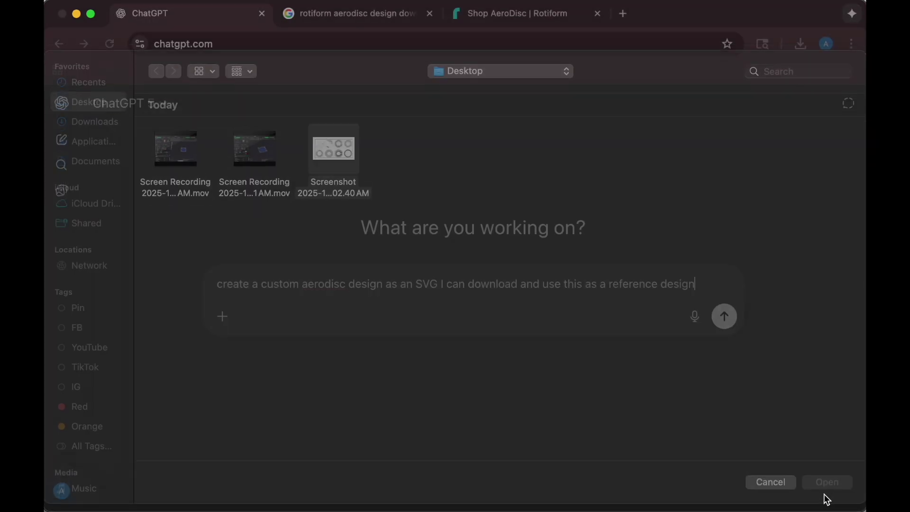
pyautogui.press('Return')
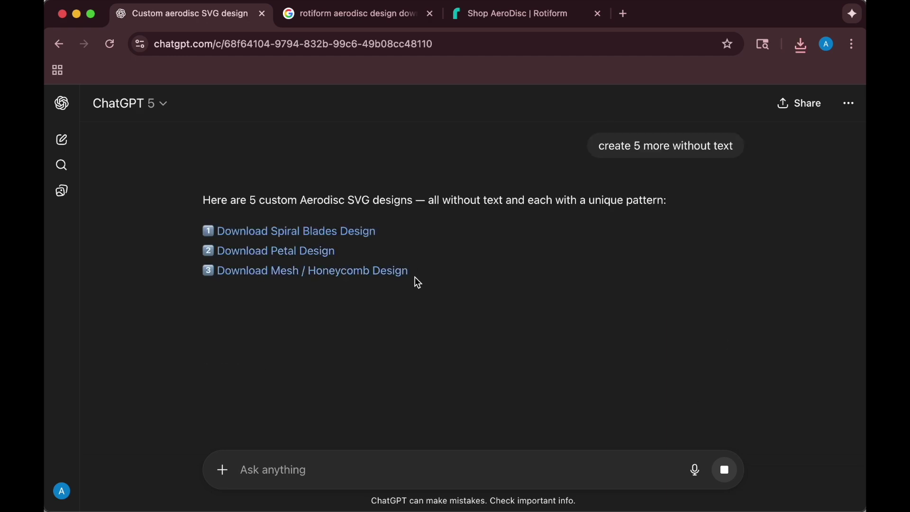
pyautogui.click(292, 232)
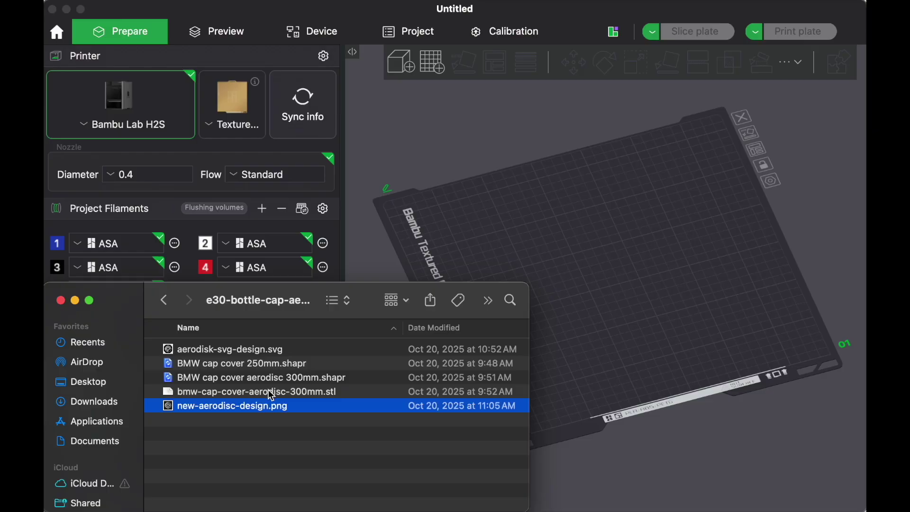
# - Import bmw-cap-cover-aerodisc-300mm.stl onto the empty plate in Bambu Studio
pyautogui.click(247, 393)
pyautogui.moveTo(309, 381); pyautogui.dragTo(605, 256)
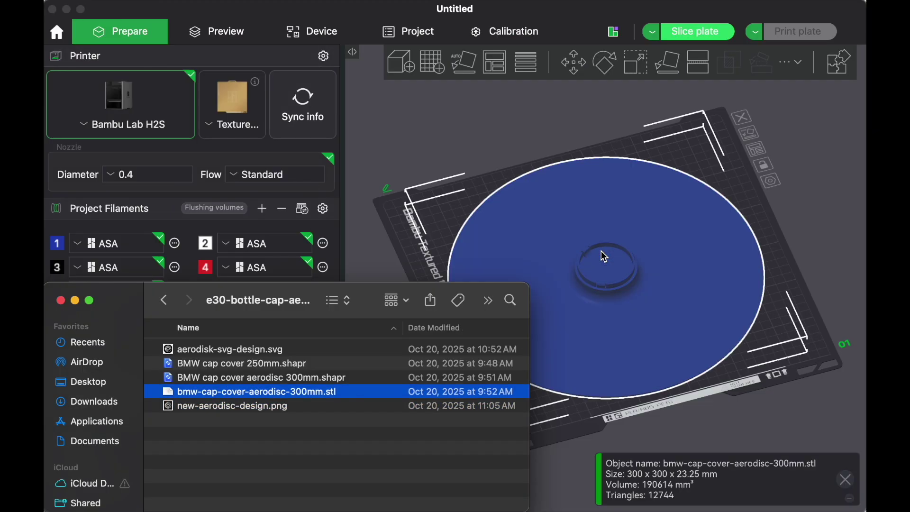
pyautogui.click(462, 211)
pyautogui.click(433, 279)
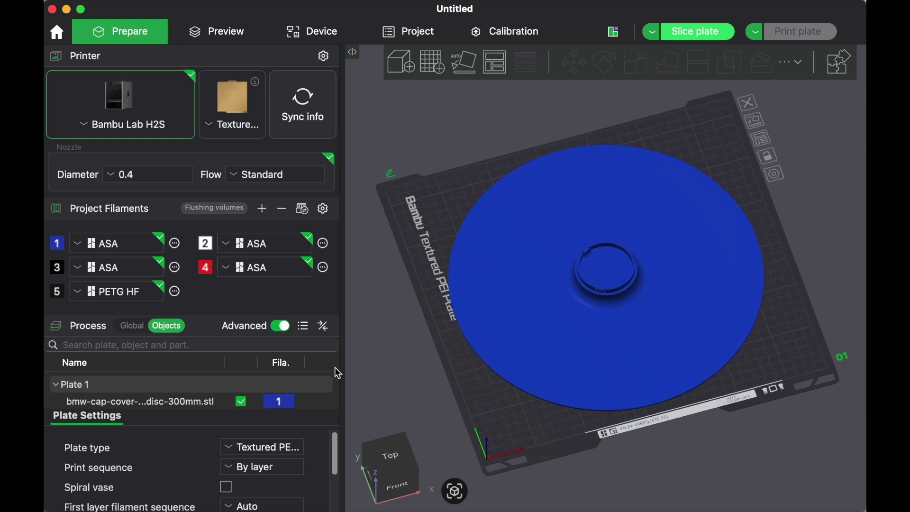
# - Import aerodisk-svg-design.svg from the project folder onto the plate with the cap cover
pyautogui.press('super+Tab')
pyautogui.click(286, 403)
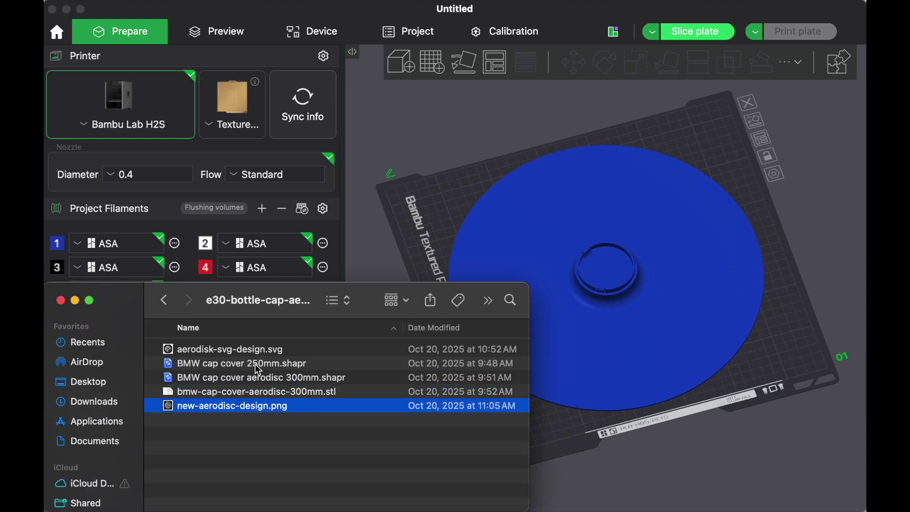
pyautogui.moveTo(227, 350); pyautogui.dragTo(515, 272)
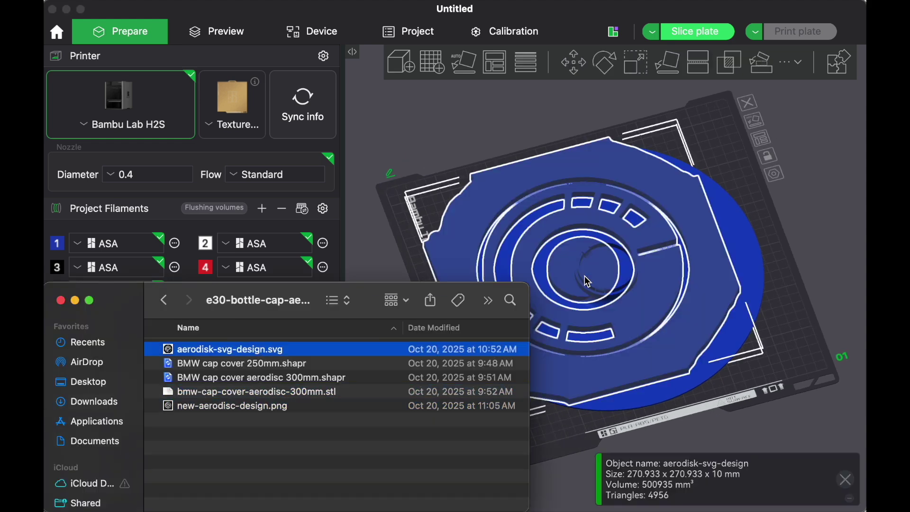
pyautogui.click(527, 156)
pyautogui.scroll(-2, 176, 387)
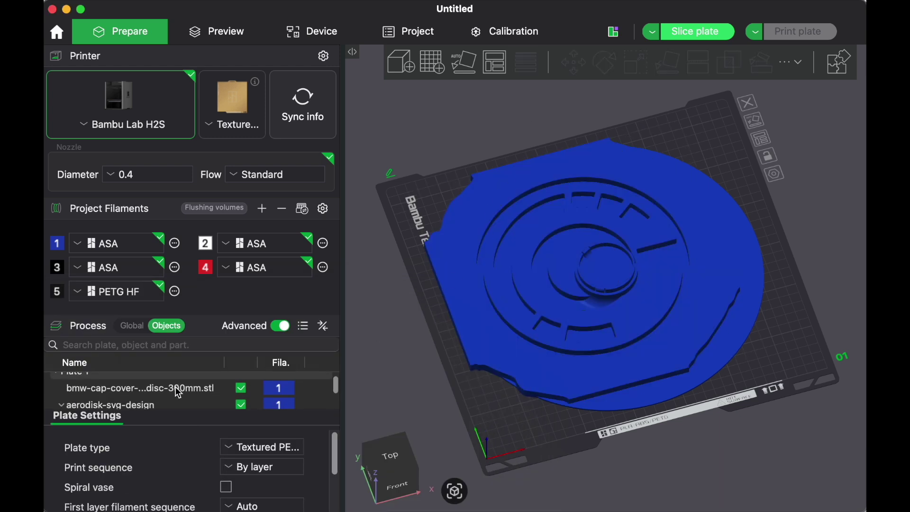
# - Center the aerodisk-svg-design object on the plate so it lines up with the cap cover
pyautogui.click(142, 399)
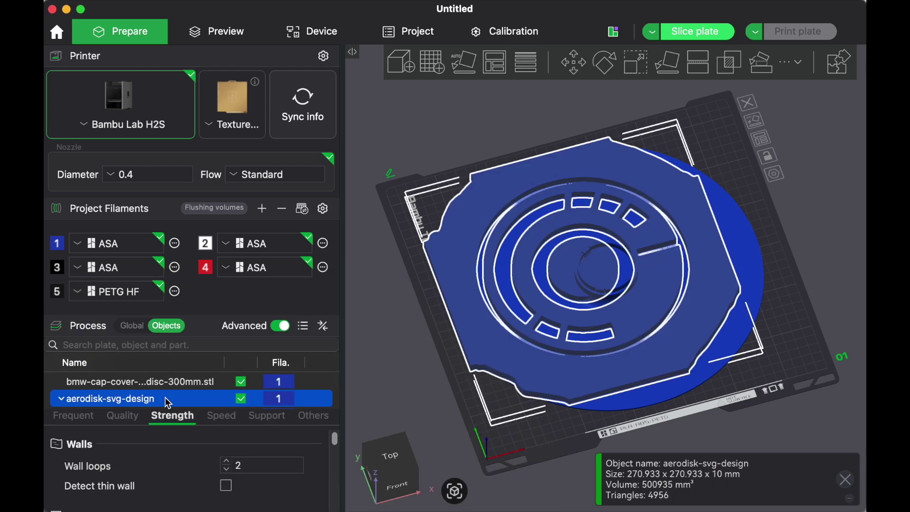
pyautogui.rightClick(168, 401)
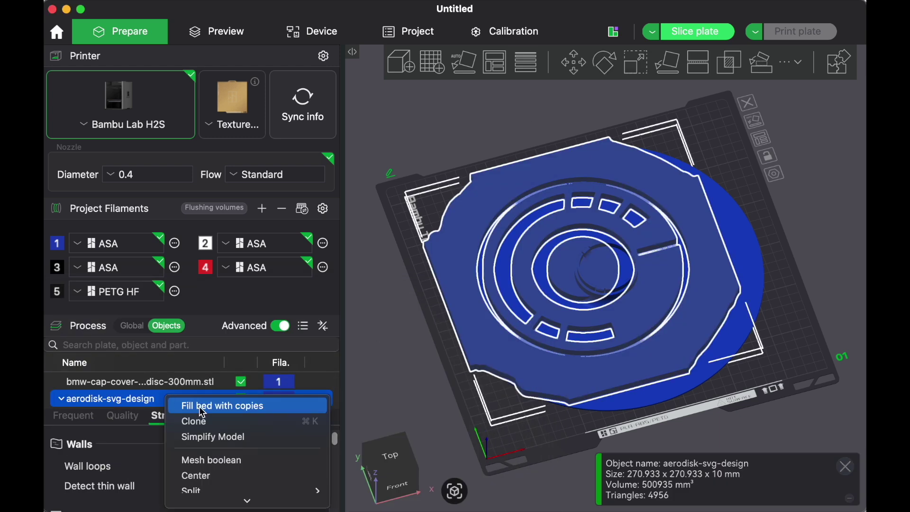
pyautogui.click(211, 471)
# - Delete the unwanted outer part aerodisk-svg-design_0 from the imported design
pyautogui.scroll(-1, 181, 399)
pyautogui.click(181, 399)
pyautogui.scroll(-1, 182, 399)
pyautogui.click(178, 394)
pyautogui.press('Up')
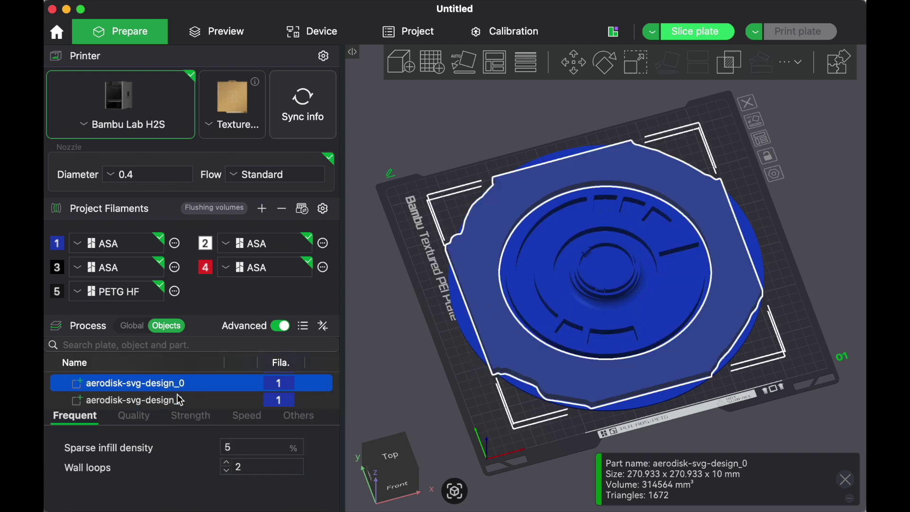
pyautogui.press('Delete')
# - Scale the remaining aerodisc design uniformly to 150% to nearly fill the cap cover
pyautogui.click(177, 396)
pyautogui.press('Up')
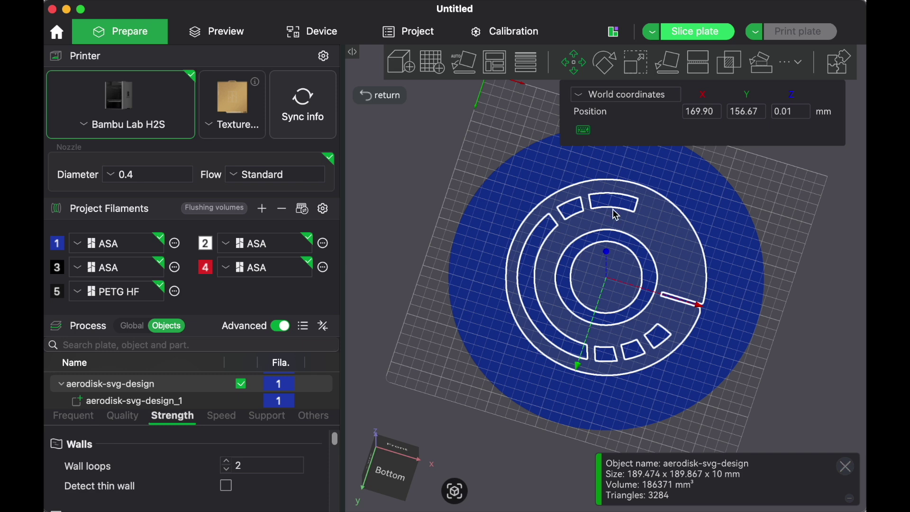
pyautogui.click(638, 68)
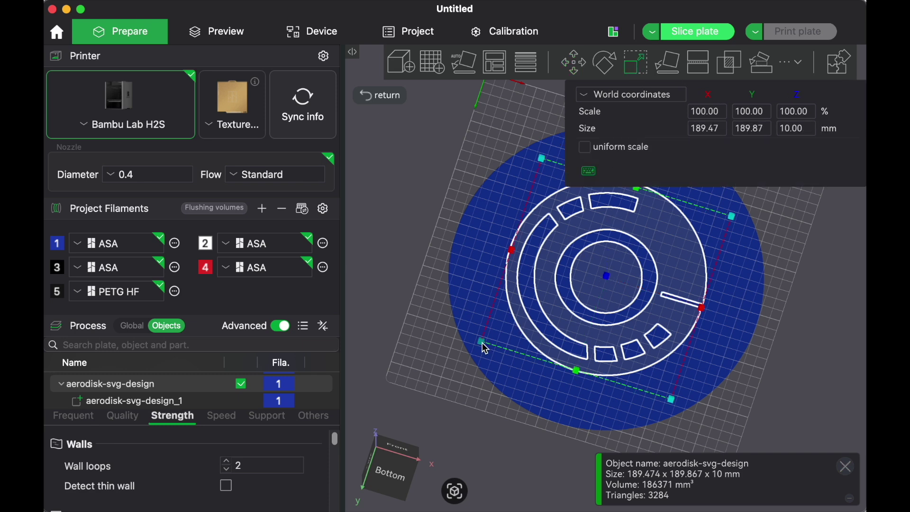
pyautogui.moveTo(481, 341); pyautogui.dragTo(414, 358)
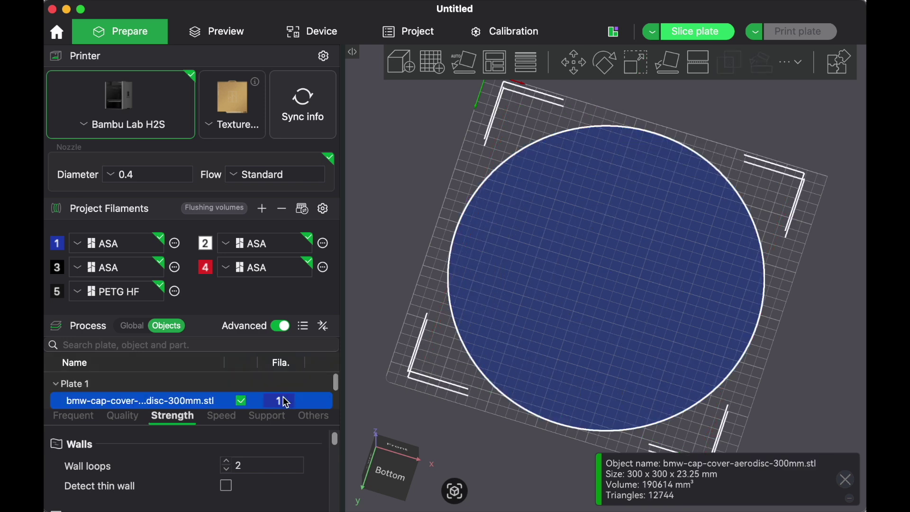
# - Assign black ASA filament 3 to the cap cover, white filament 2 to aerodisk-svg-design_1 and red filament 4 to aerodisk-svg-design_2
pyautogui.click(287, 403)
pyautogui.click(286, 401)
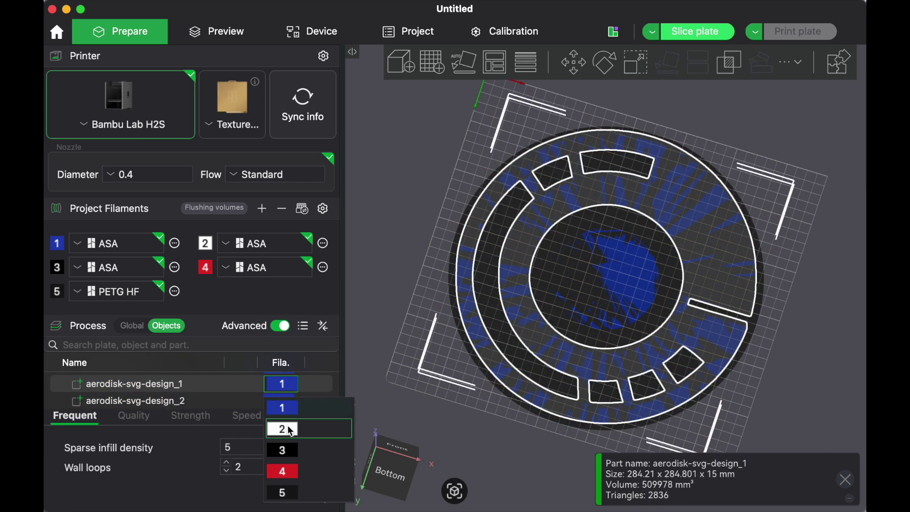
pyautogui.click(285, 429)
pyautogui.click(286, 403)
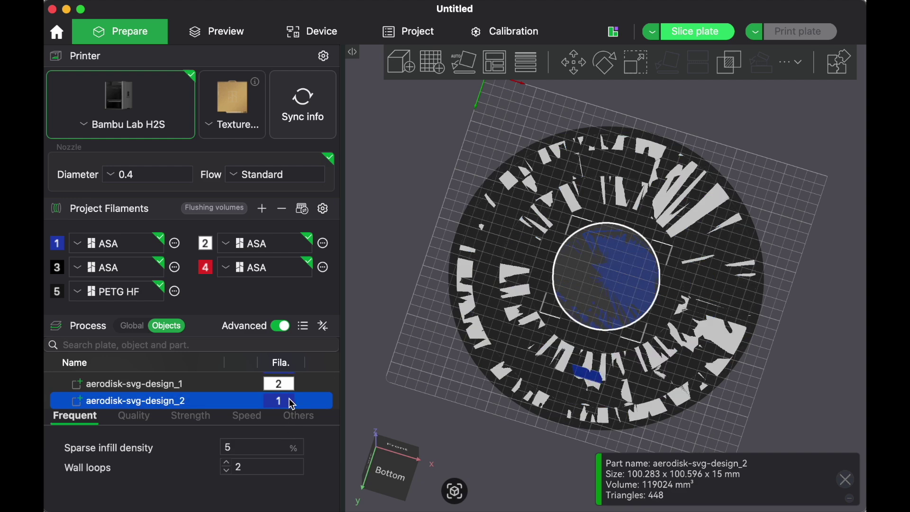
pyautogui.click(288, 404)
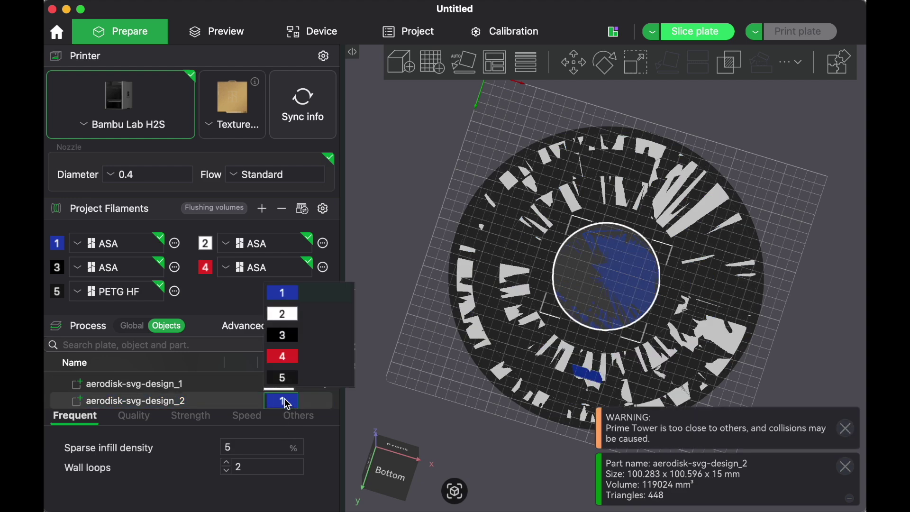
pyautogui.click(293, 363)
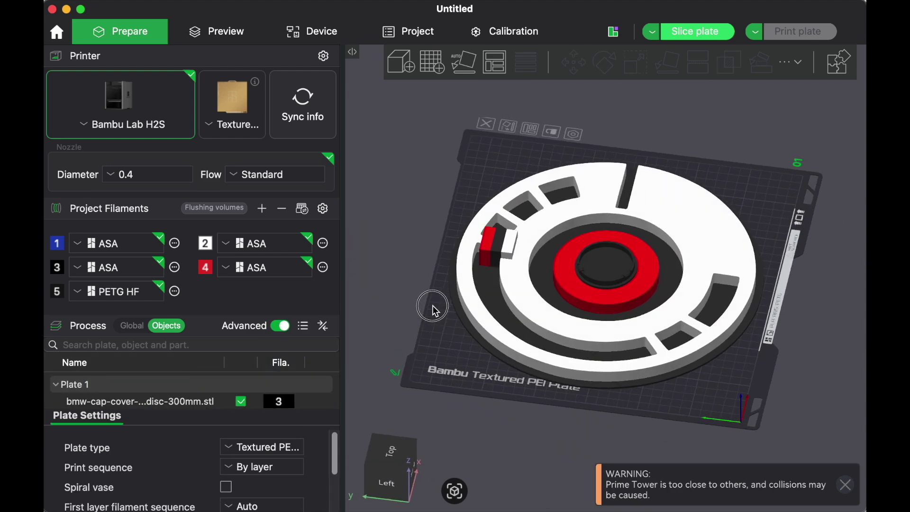
# - Move the prime tower off the aerodisc model to the free corner of the plate
pyautogui.click(500, 261)
pyautogui.moveTo(504, 264); pyautogui.dragTo(492, 167)
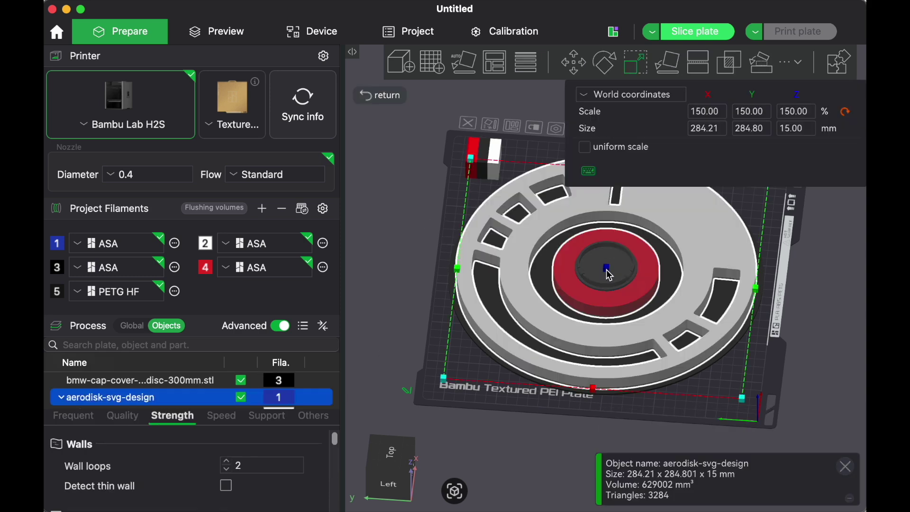
# - Reduce only the aerodisc design's thickness to 1 mm and slice the plate to preview the print
pyautogui.moveTo(606, 268); pyautogui.dragTo(609, 308)
pyautogui.click(791, 135)
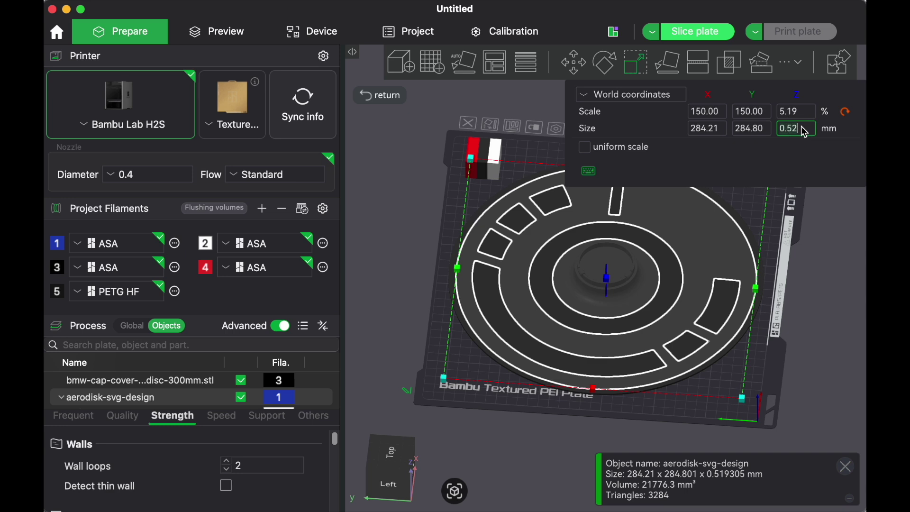
pyautogui.write('1')
pyautogui.press('Return')
pyautogui.click(686, 32)
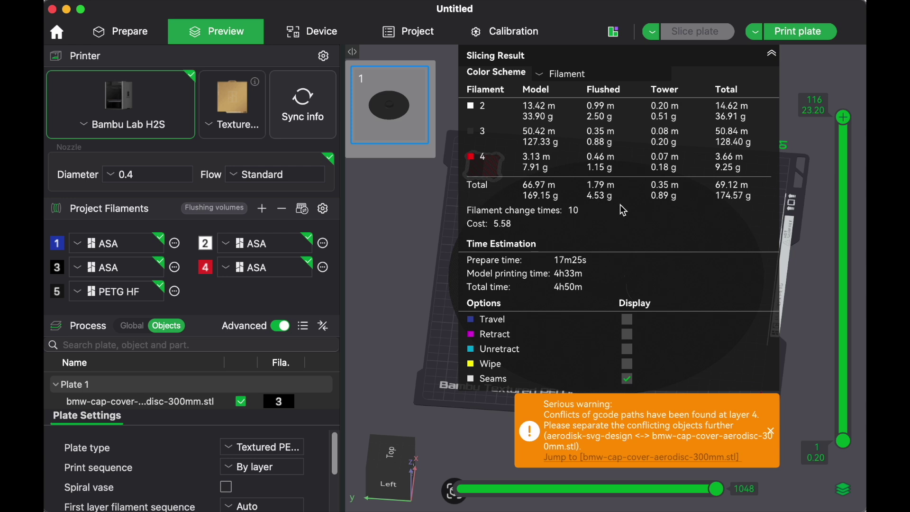
pyautogui.click(773, 53)
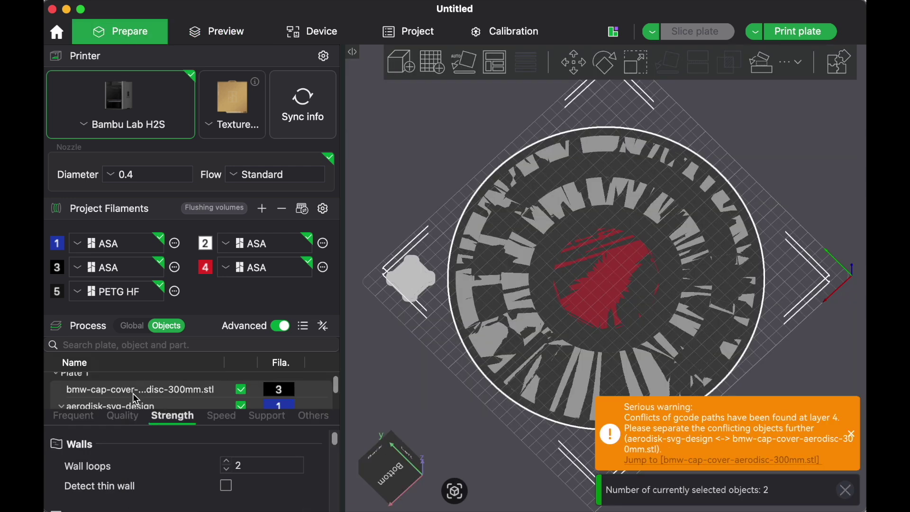
# - Merge the selected cap cover and aerodisk-svg-design objects into one assembly
pyautogui.rightClick(133, 392)
pyautogui.click(181, 406)
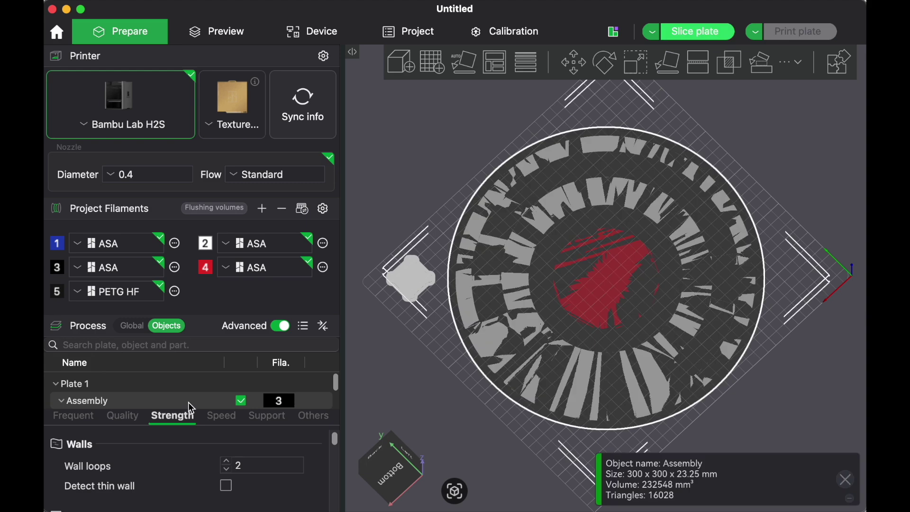